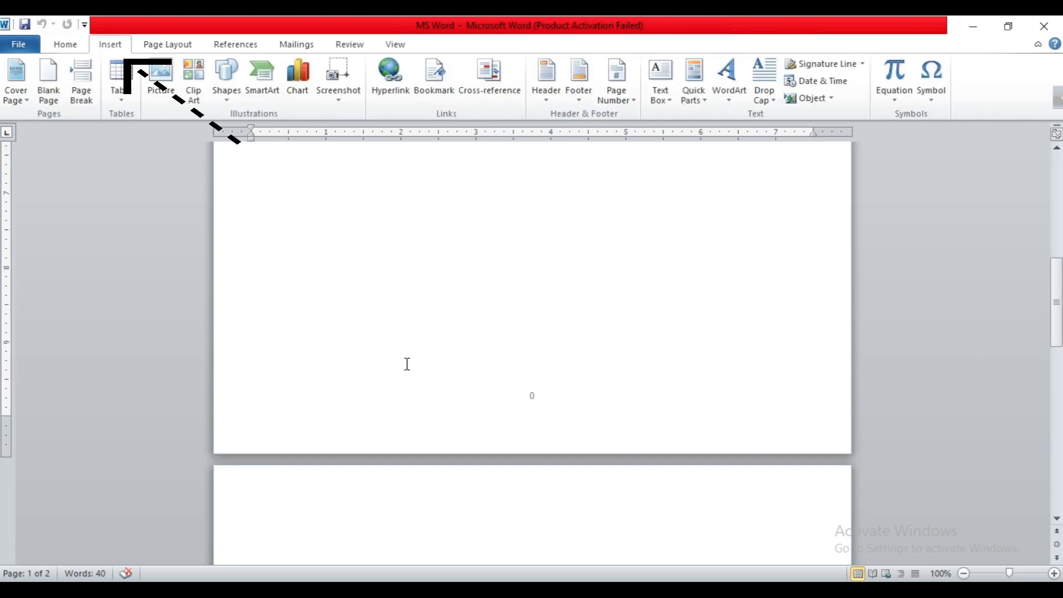
- Open the chart type selection for inserting a chart on the blank second page
{"action": "scroll", "coordinate": [410, 357], "scroll_direction": "down", "scroll_amount": 8}
{"action": "left_click", "coordinate": [347, 260]}
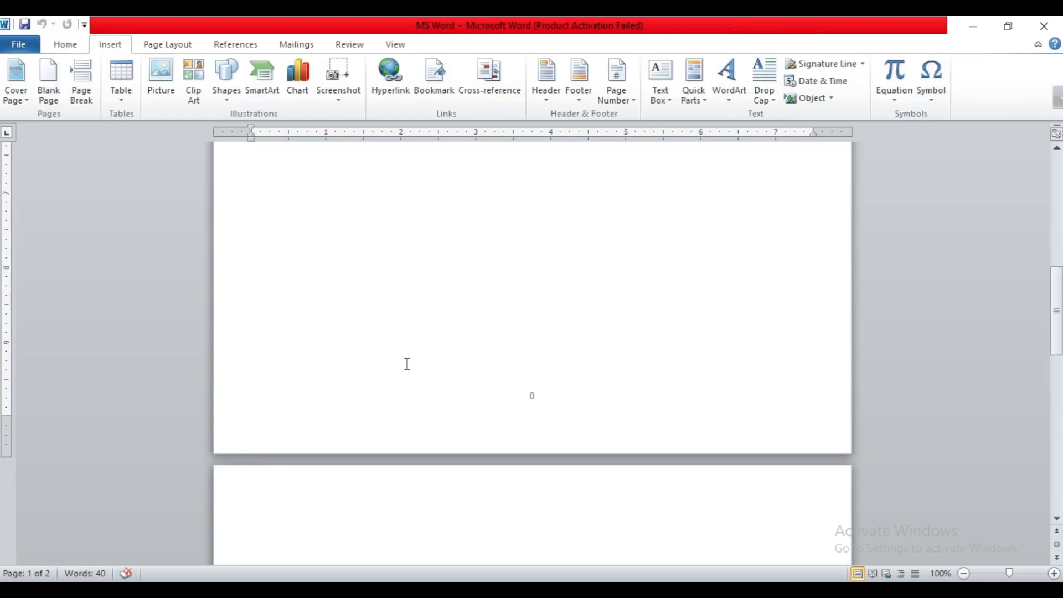
{"action": "scroll", "coordinate": [410, 354], "scroll_direction": "down", "scroll_amount": 8}
{"action": "left_click", "coordinate": [350, 264]}
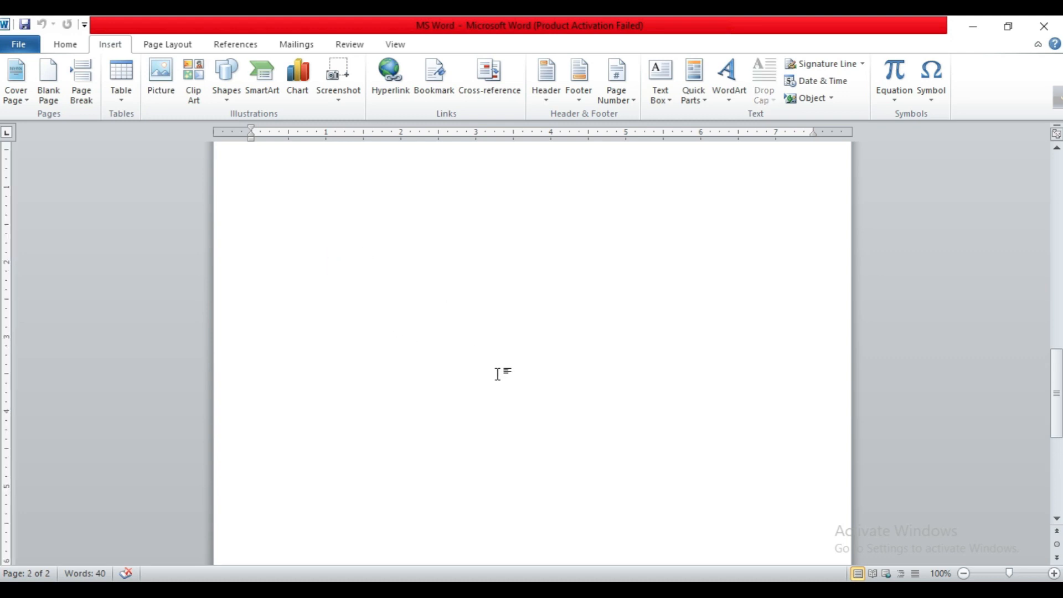
{"action": "scroll", "coordinate": [499, 371], "scroll_direction": "up", "scroll_amount": 5}
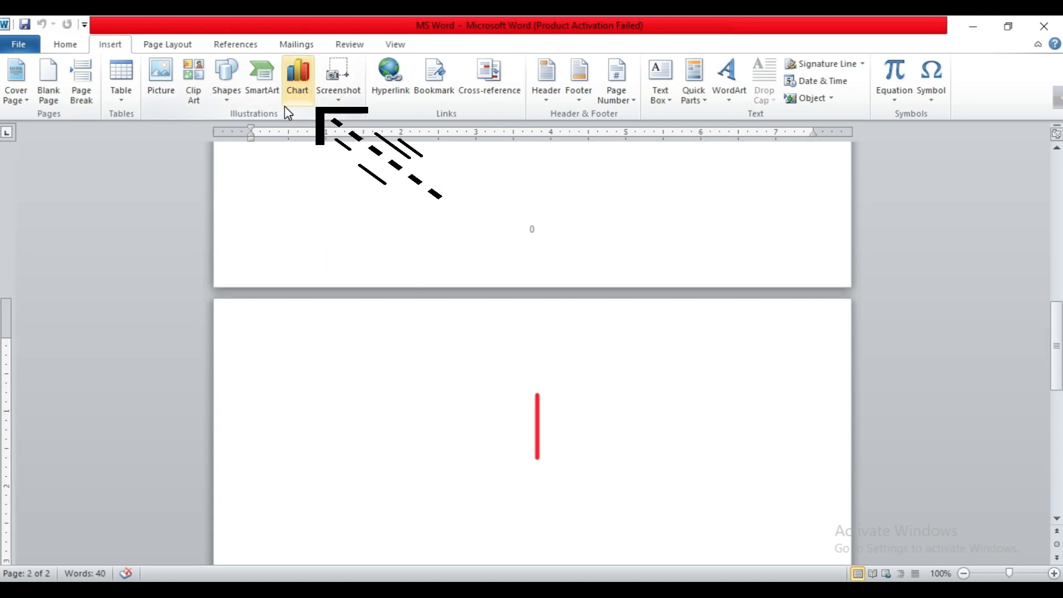
{"action": "left_click", "coordinate": [300, 77]}
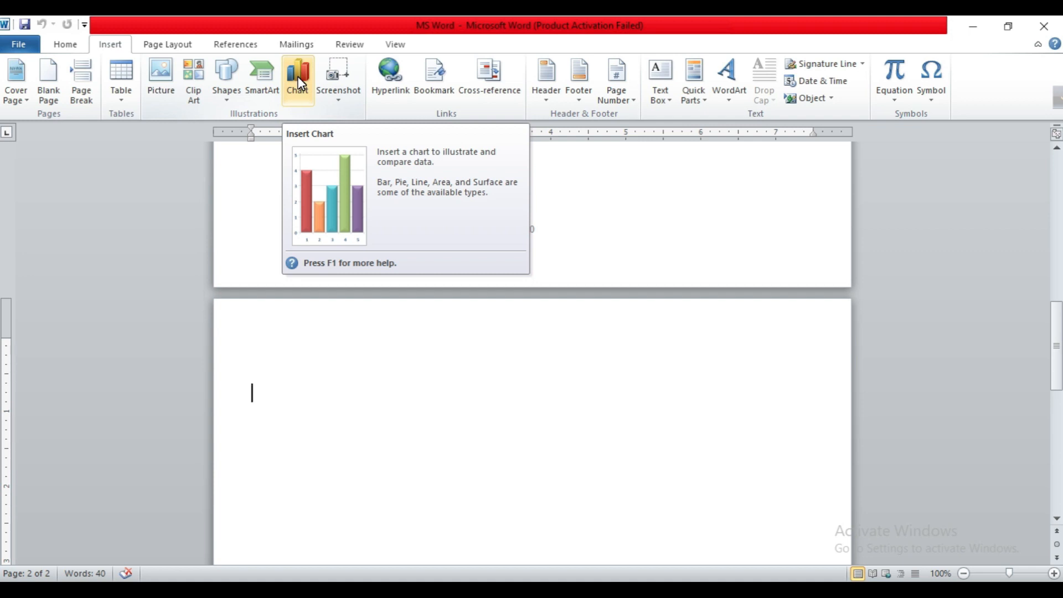
{"action": "left_click", "coordinate": [300, 84]}
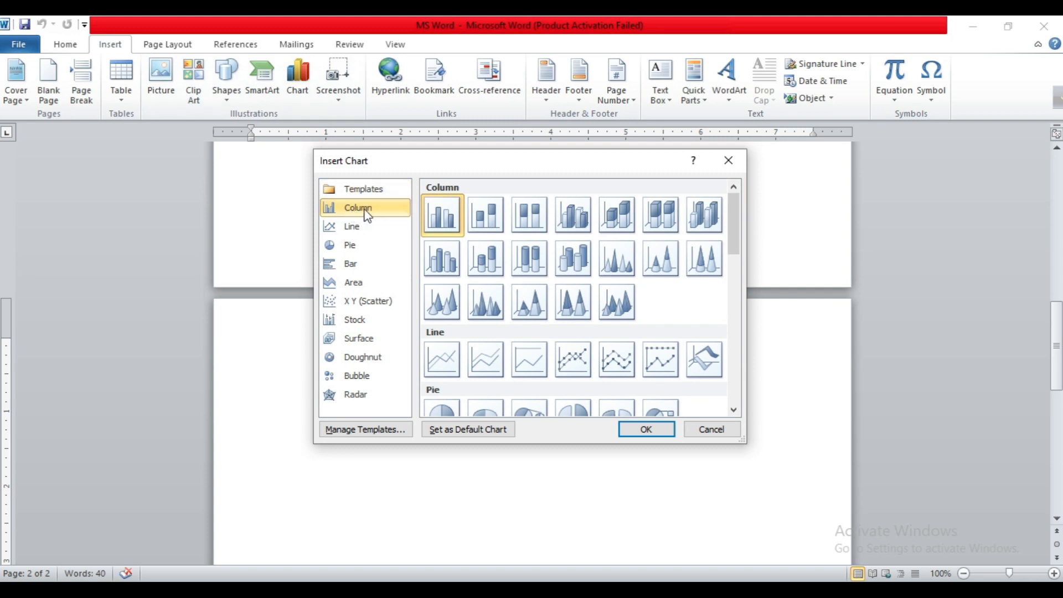
- Browse the line, pie and bar chart types, and insert a clustered column chart into the document
{"action": "left_click", "coordinate": [354, 227]}
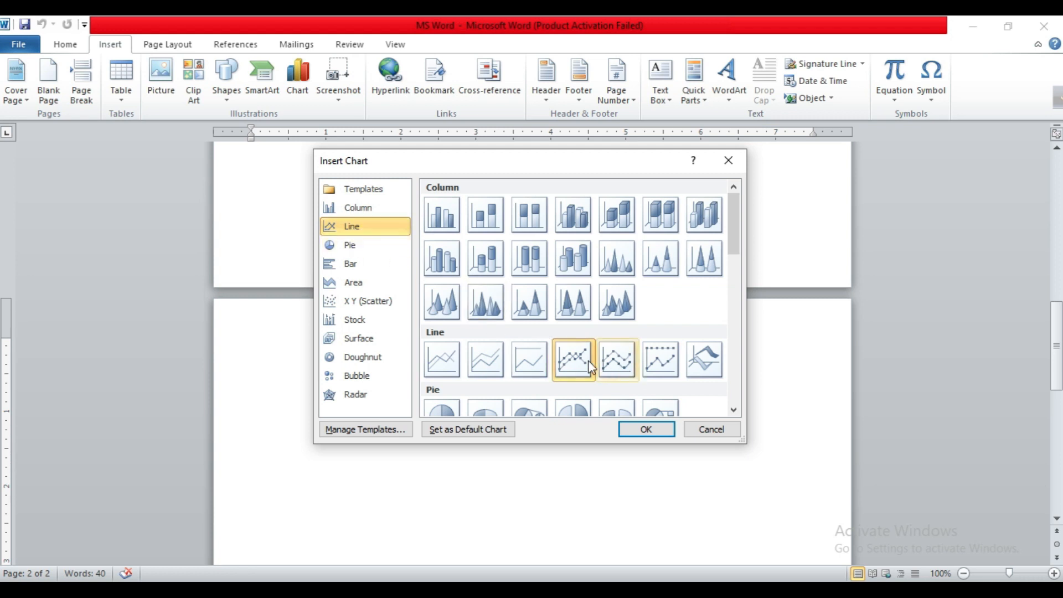
{"action": "left_click", "coordinate": [345, 246]}
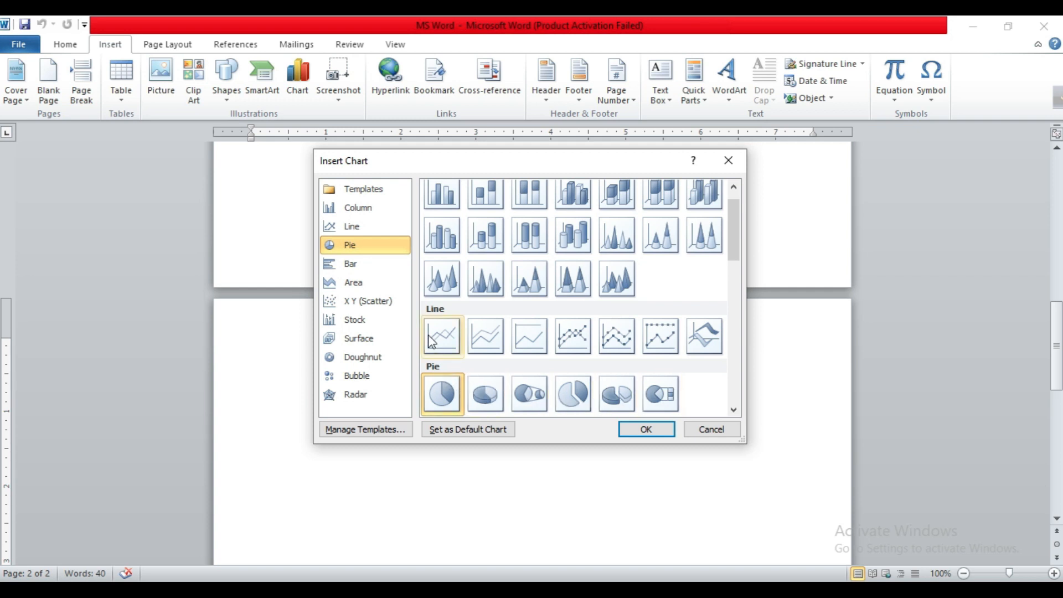
{"action": "left_click", "coordinate": [354, 265]}
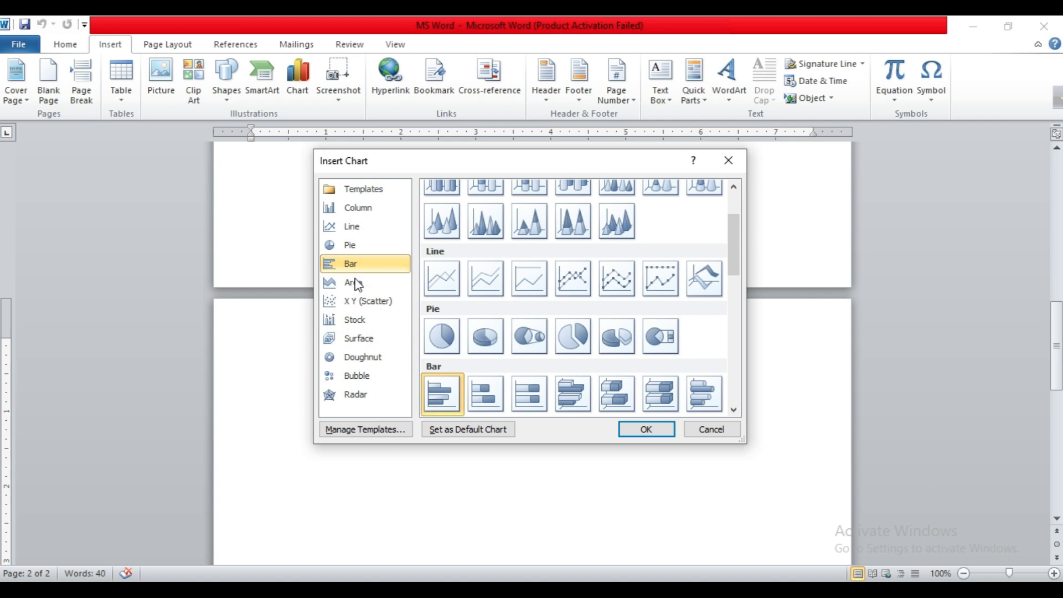
{"action": "left_click", "coordinate": [355, 210]}
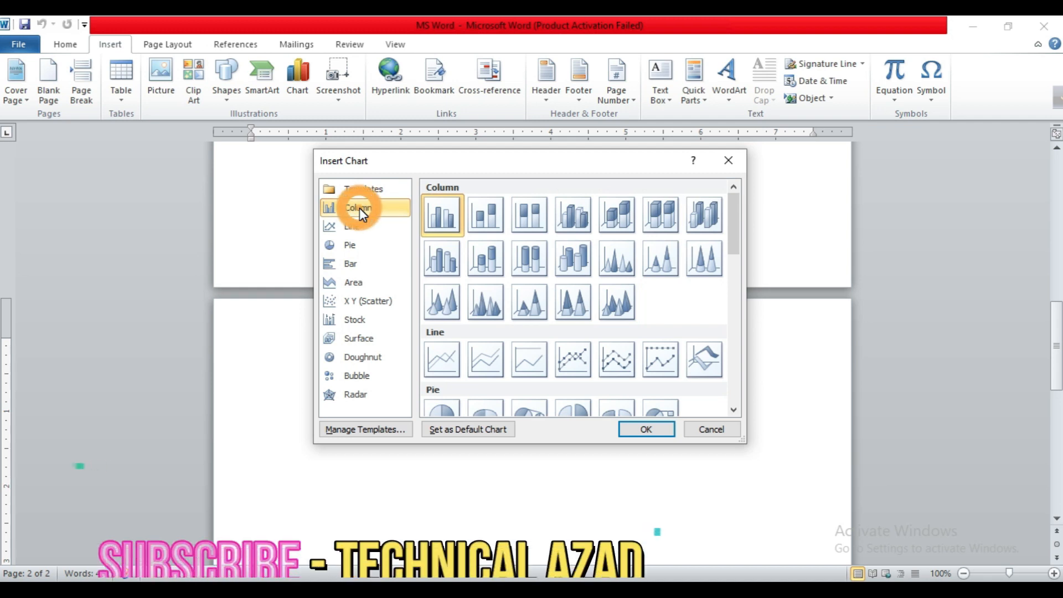
{"action": "left_click", "coordinate": [447, 223]}
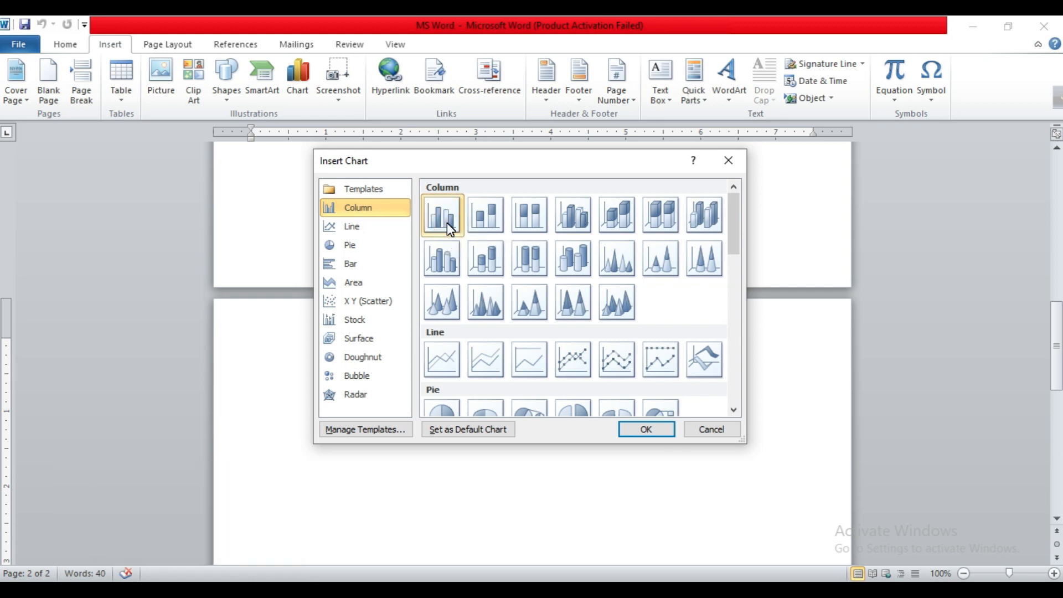
{"action": "left_click", "coordinate": [646, 430]}
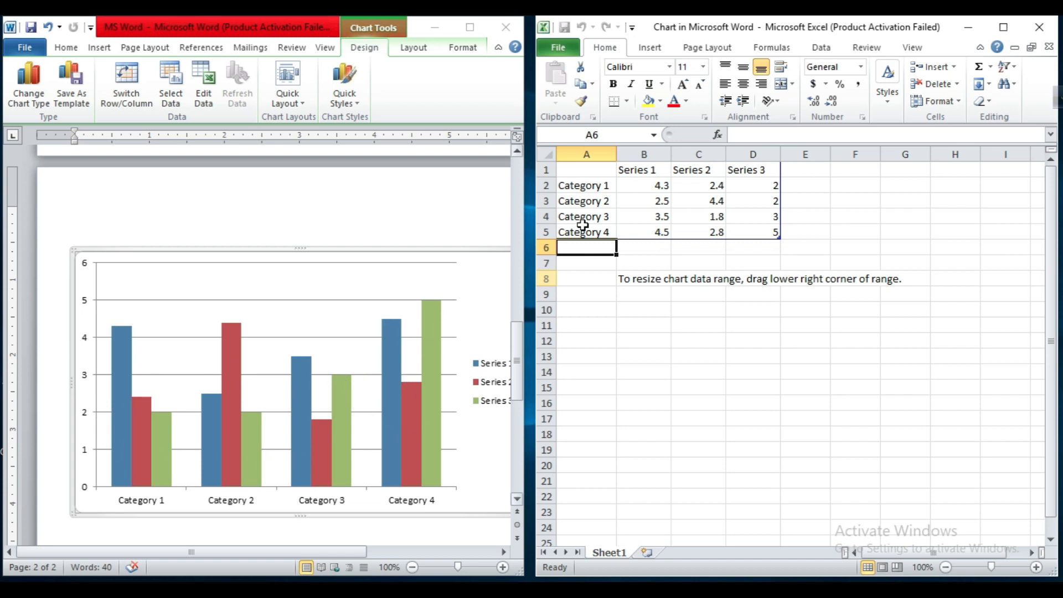
- Rename the three series headings in cells B1 to D1 of the chart data as Bangla, English and ICT
{"action": "left_click", "coordinate": [635, 171]}
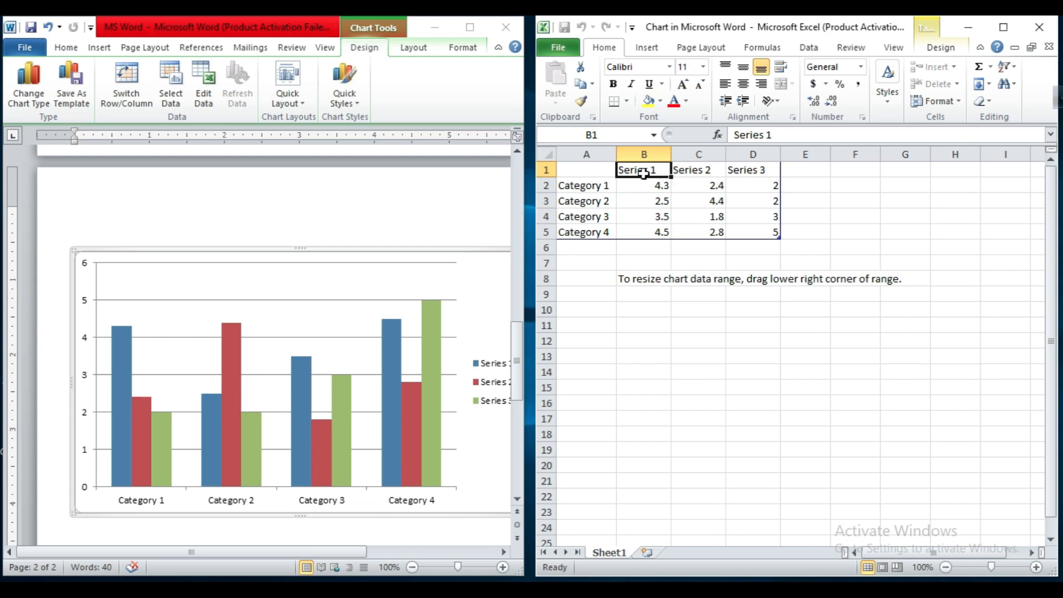
{"action": "type", "text": "Bangla"}
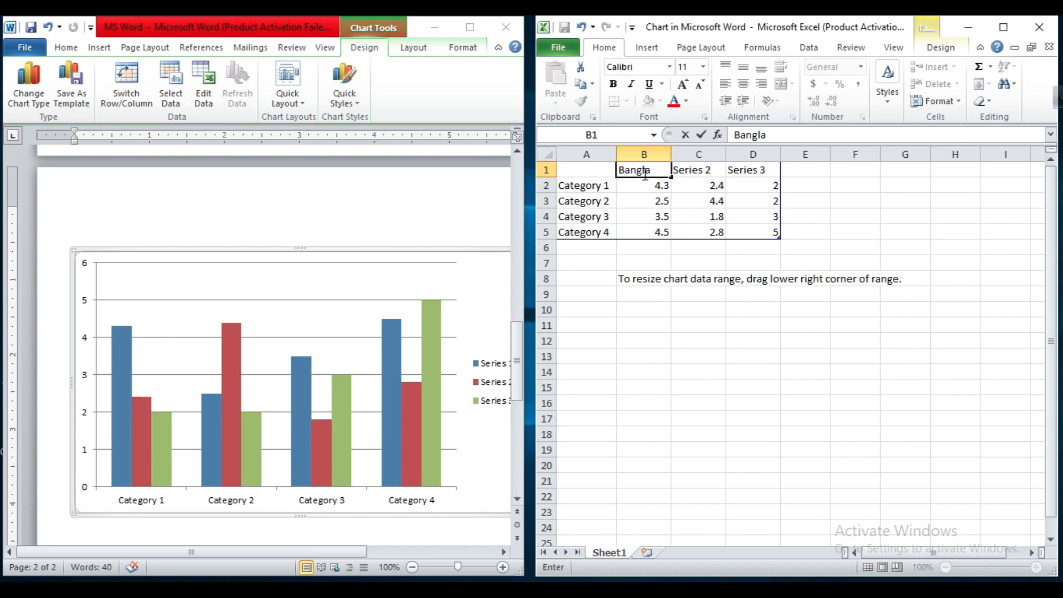
{"action": "left_click", "coordinate": [690, 175]}
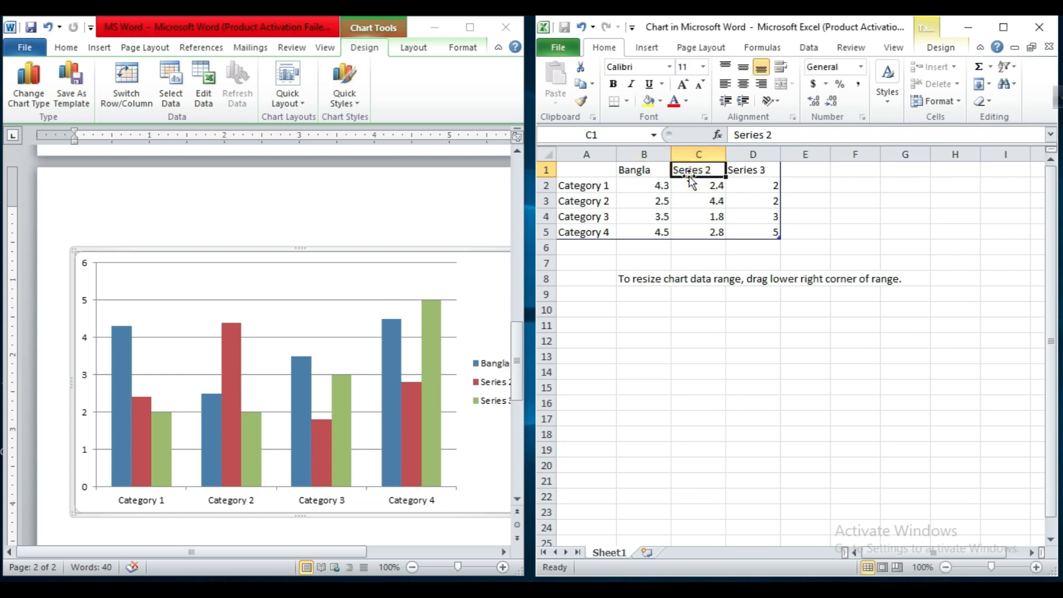
{"action": "type", "text": "English"}
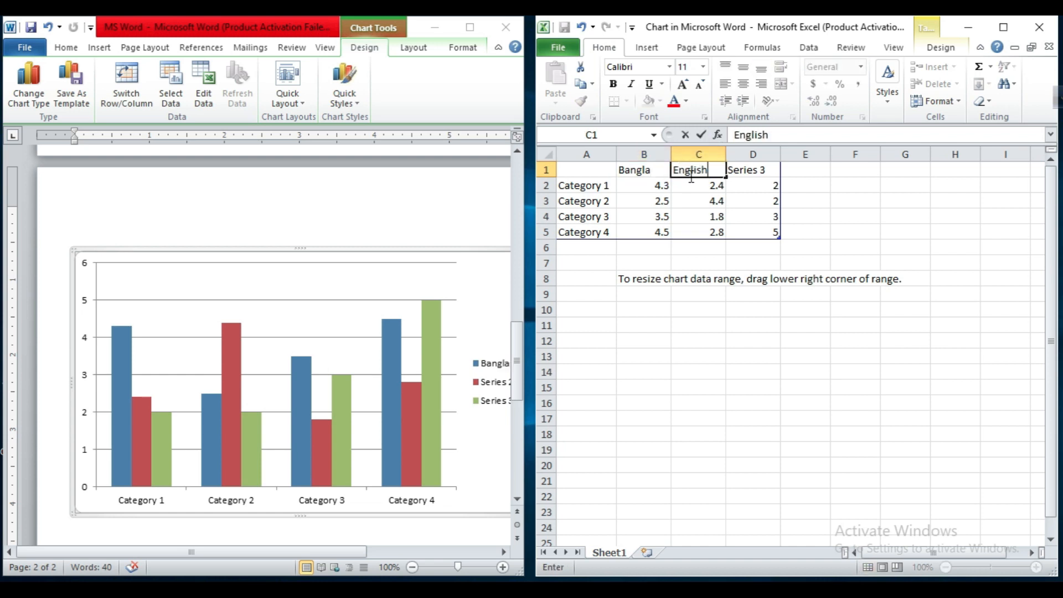
{"action": "left_click", "coordinate": [743, 171]}
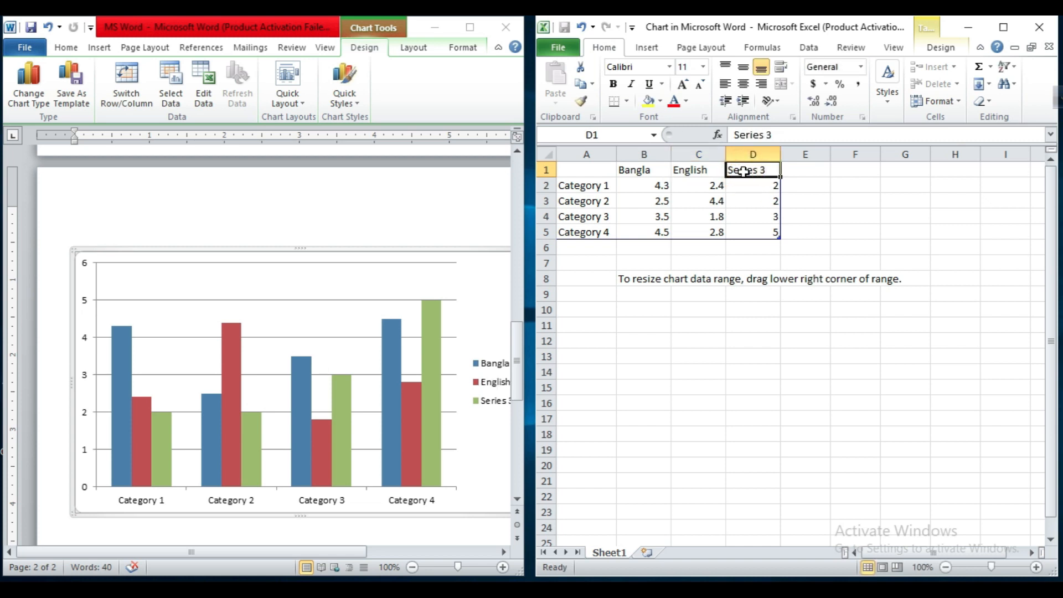
{"action": "type", "text": "ICT"}
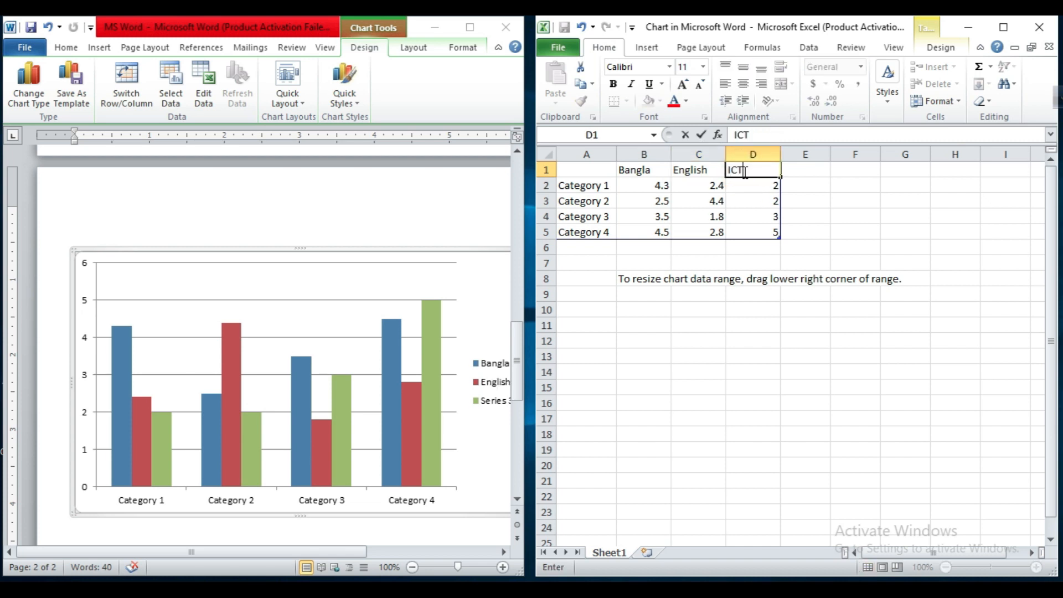
- Replace the four category labels in cells A2 to A5 with the students' first names
{"action": "left_click", "coordinate": [576, 186]}
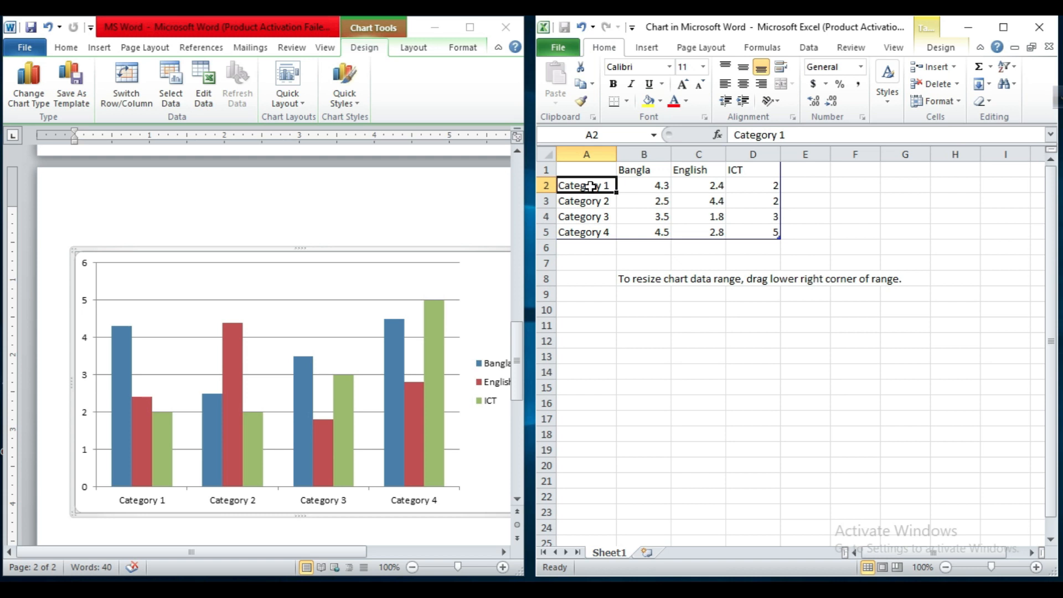
{"action": "type", "text": "Monira"}
{"action": "left_click", "coordinate": [584, 202]}
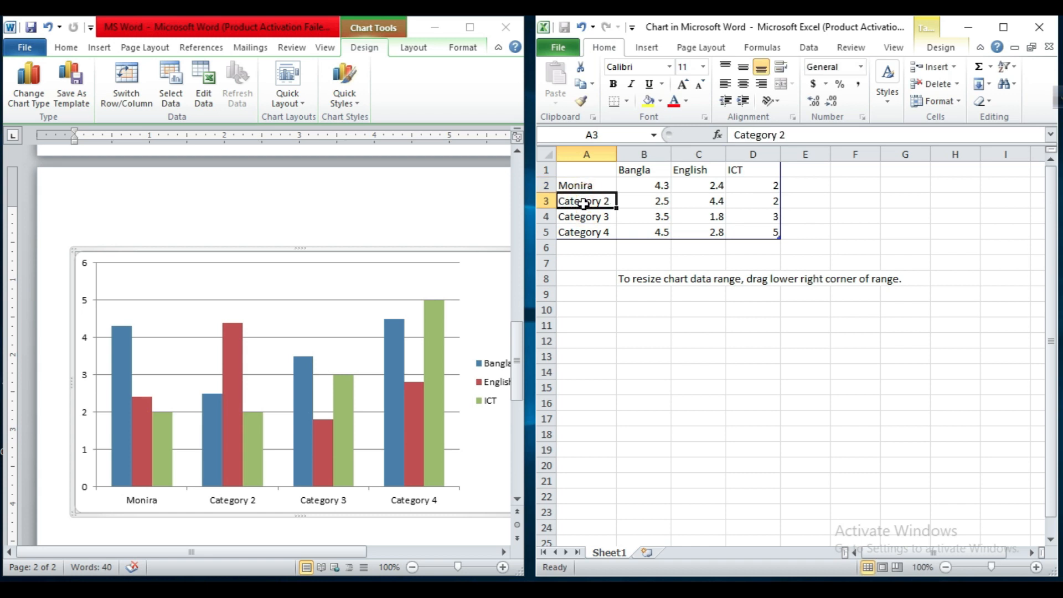
{"action": "type", "text": "Ruji"}
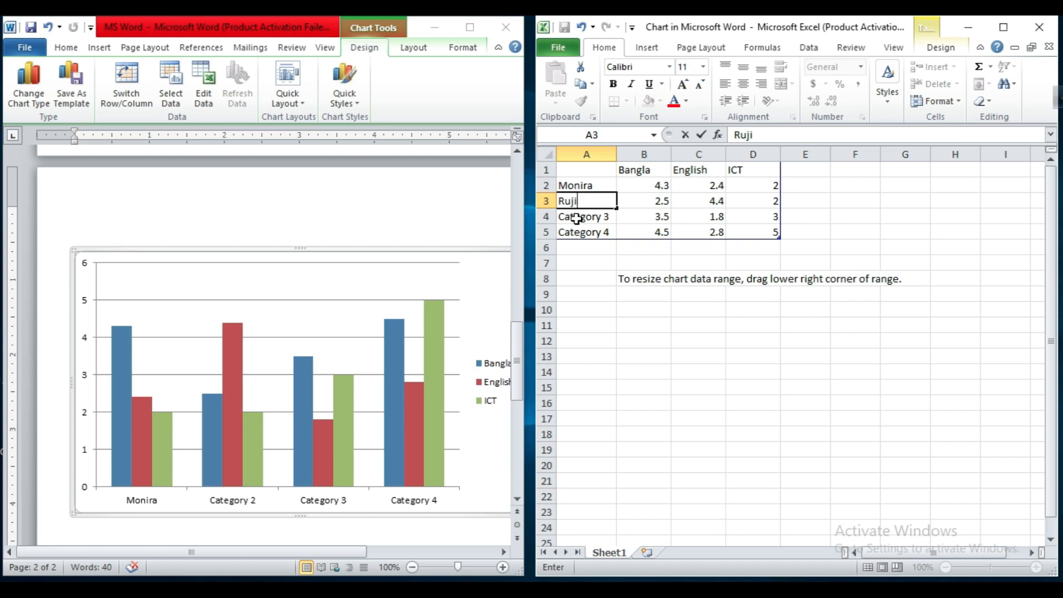
{"action": "left_click", "coordinate": [577, 217]}
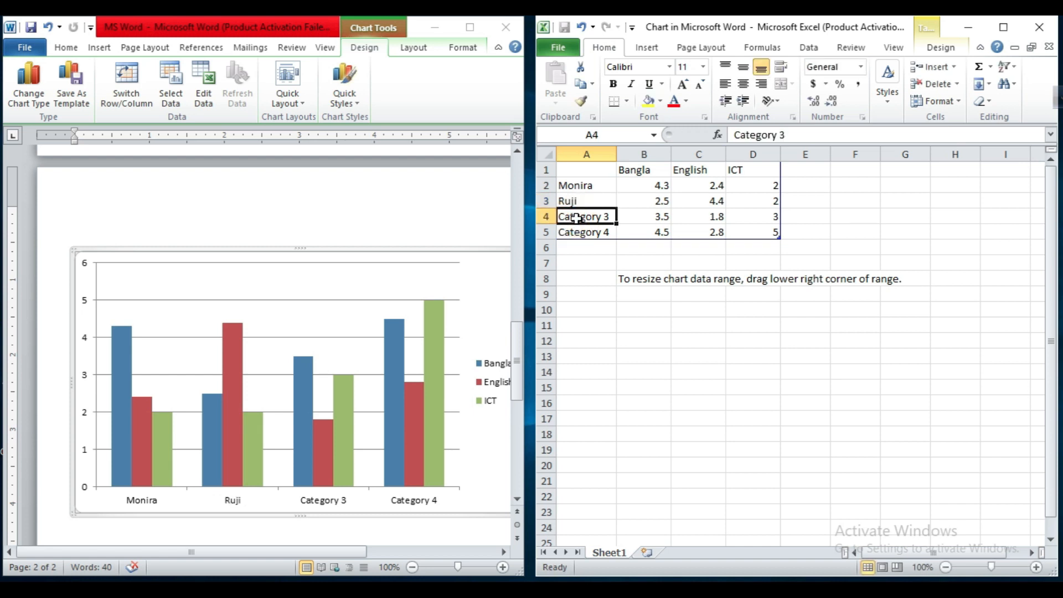
{"action": "type", "text": "Mina"}
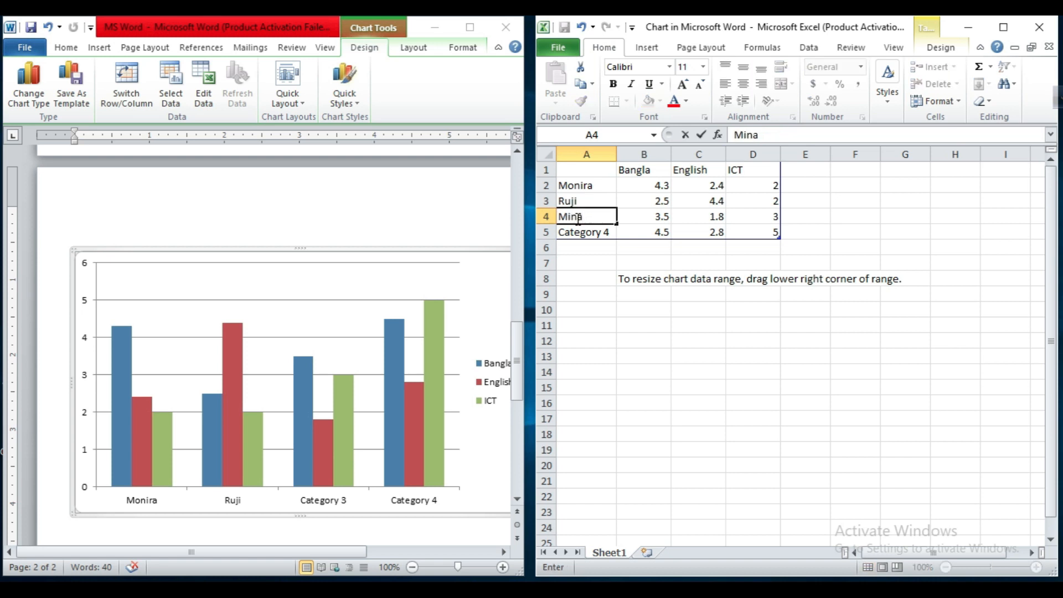
{"action": "left_click", "coordinate": [576, 234]}
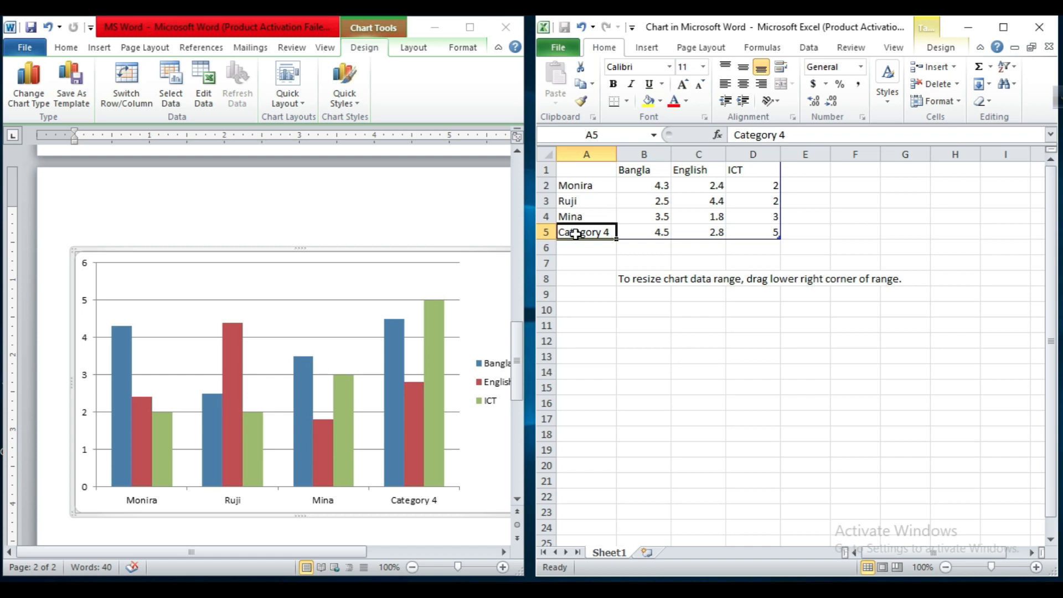
{"action": "type", "text": "Rina"}
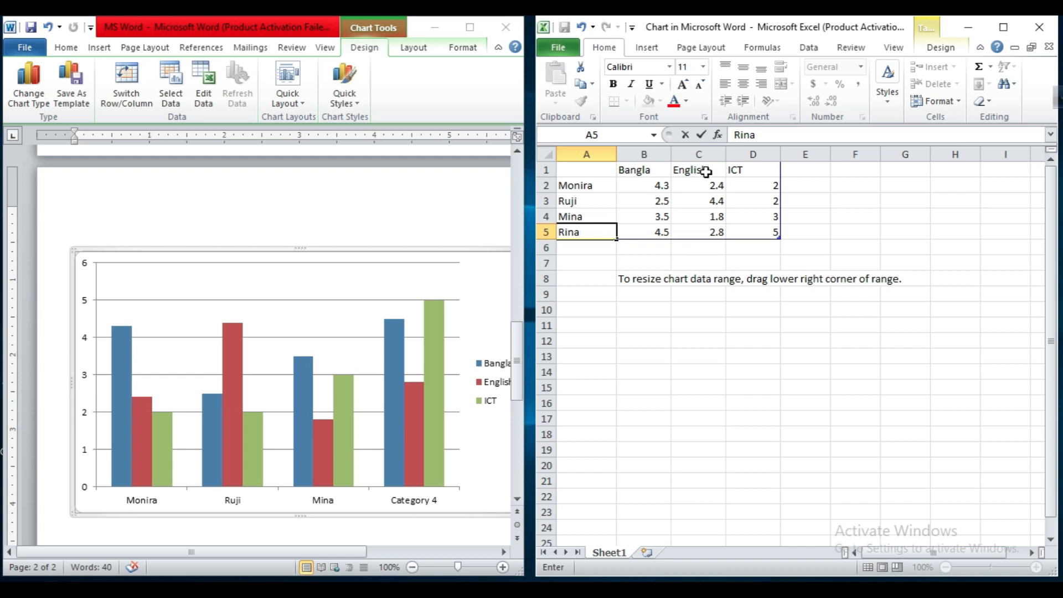
{"action": "left_click", "coordinate": [585, 190]}
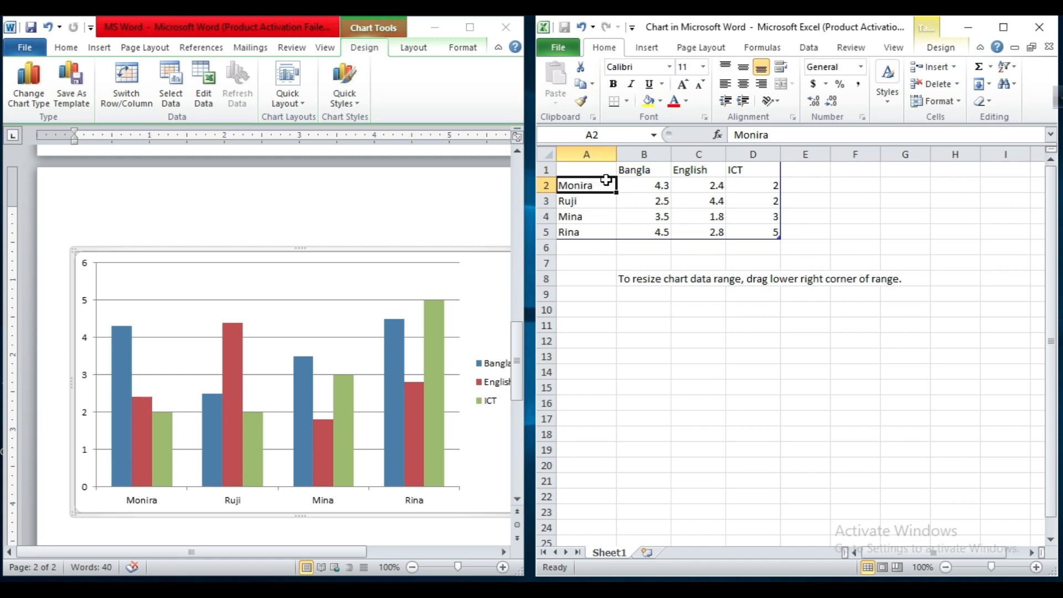
- Enter the first student's marks in row 2: 65 for Bangla, 66 for English and 77 for ICT
{"action": "left_click", "coordinate": [664, 186]}
{"action": "type", "text": "6"}
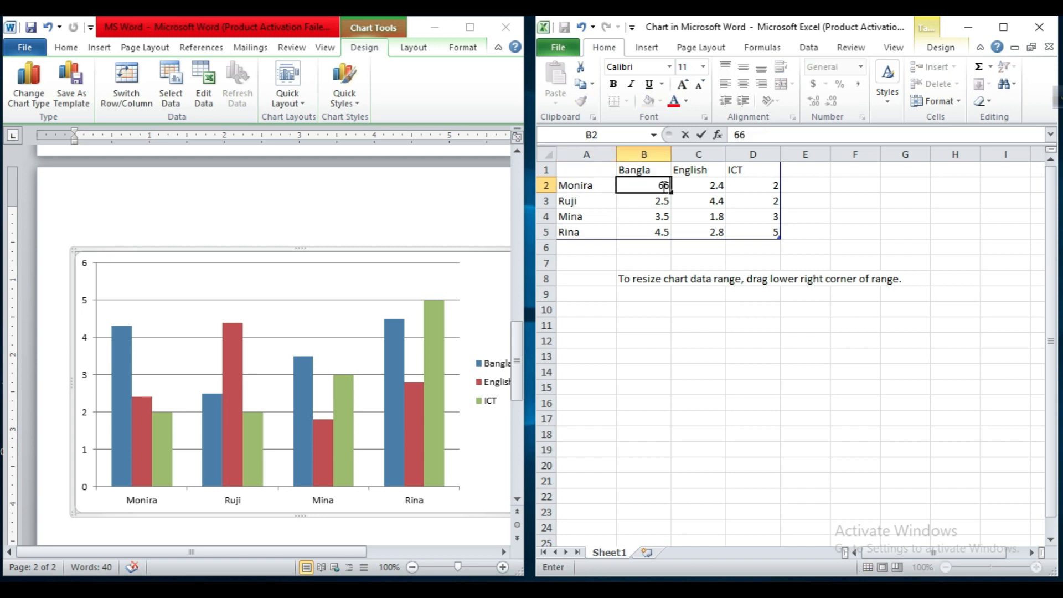
{"action": "type", "text": "6"}
{"action": "key", "text": "BackSpace"}
{"action": "type", "text": "5"}
{"action": "left_click", "coordinate": [716, 186]}
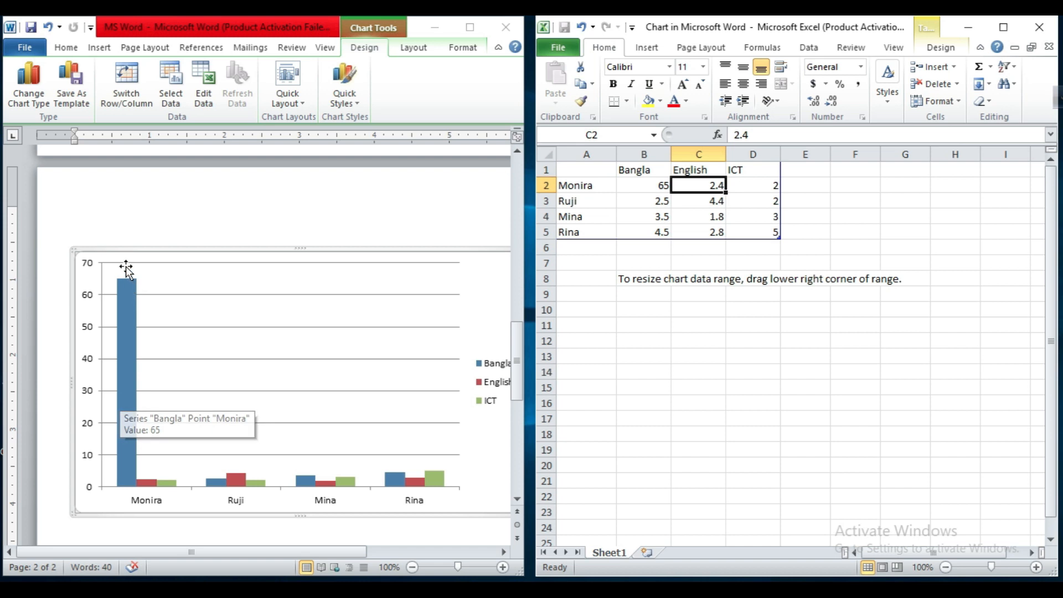
{"action": "mouse_move", "coordinate": [138, 332]}
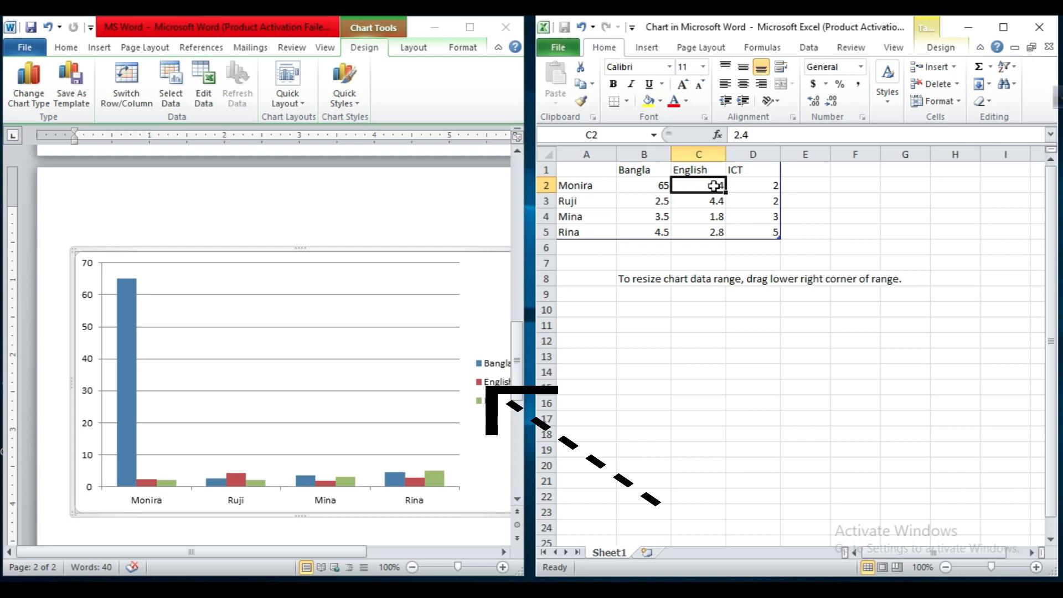
{"action": "type", "text": "66"}
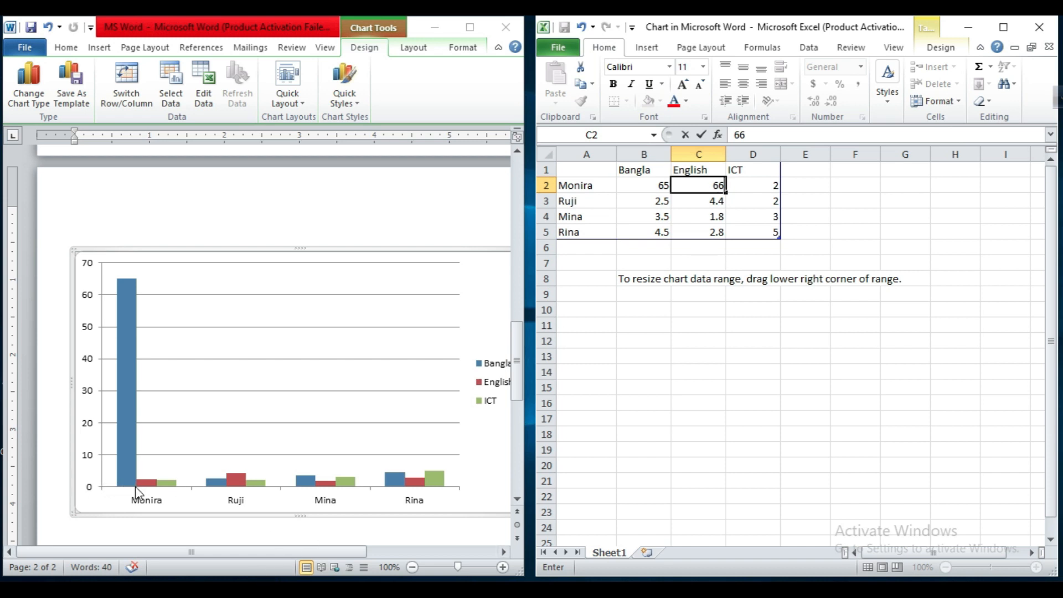
{"action": "left_click", "coordinate": [755, 185]}
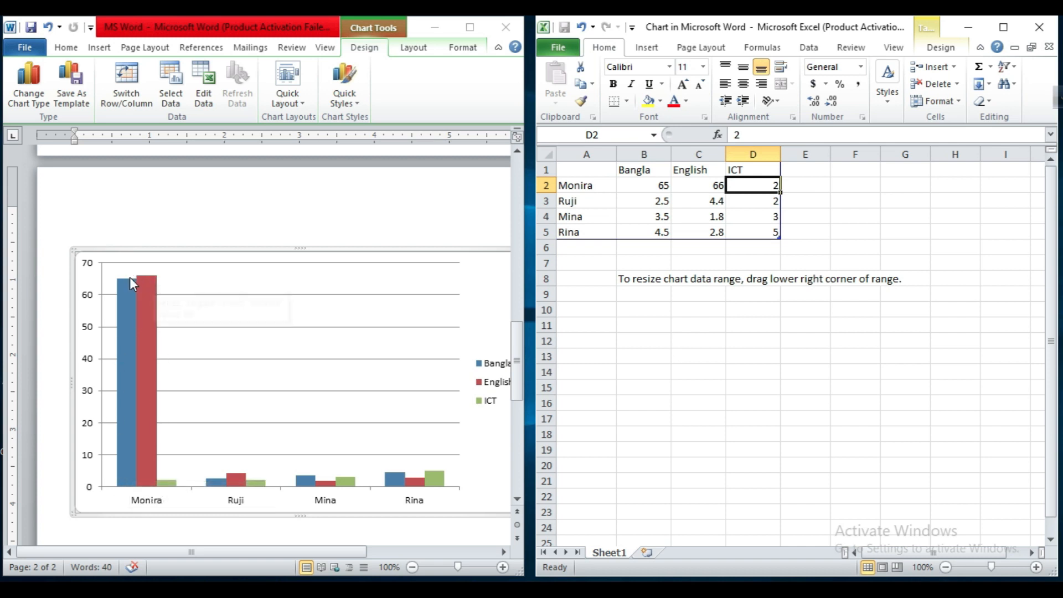
{"action": "mouse_move", "coordinate": [149, 276]}
{"action": "type", "text": "77"}
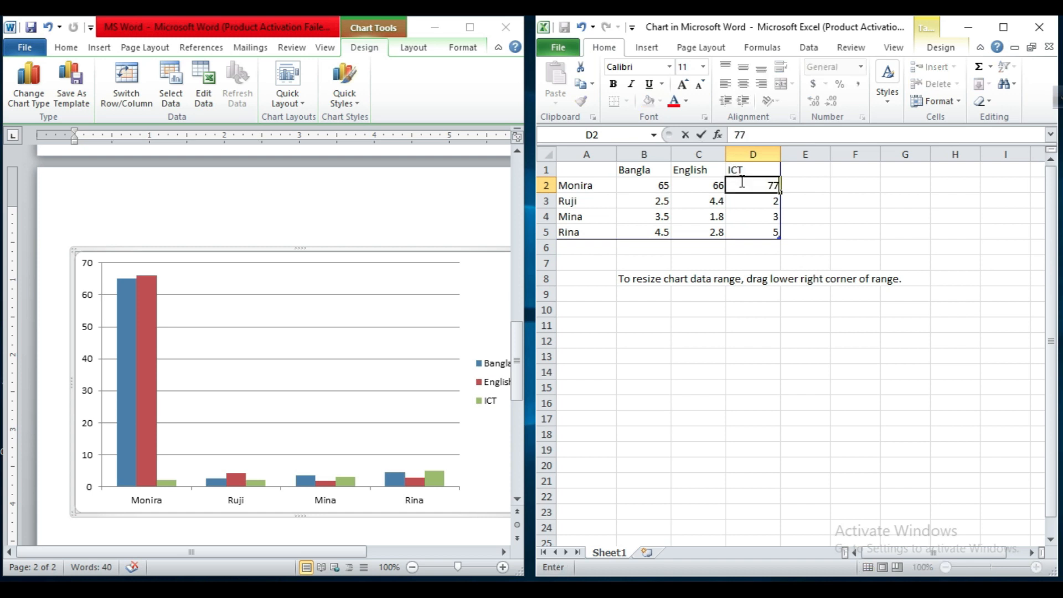
- Enter the second student's marks in row 3: 44 for Bangla, 66 for English and 67 for ICT
{"action": "left_click", "coordinate": [655, 202]}
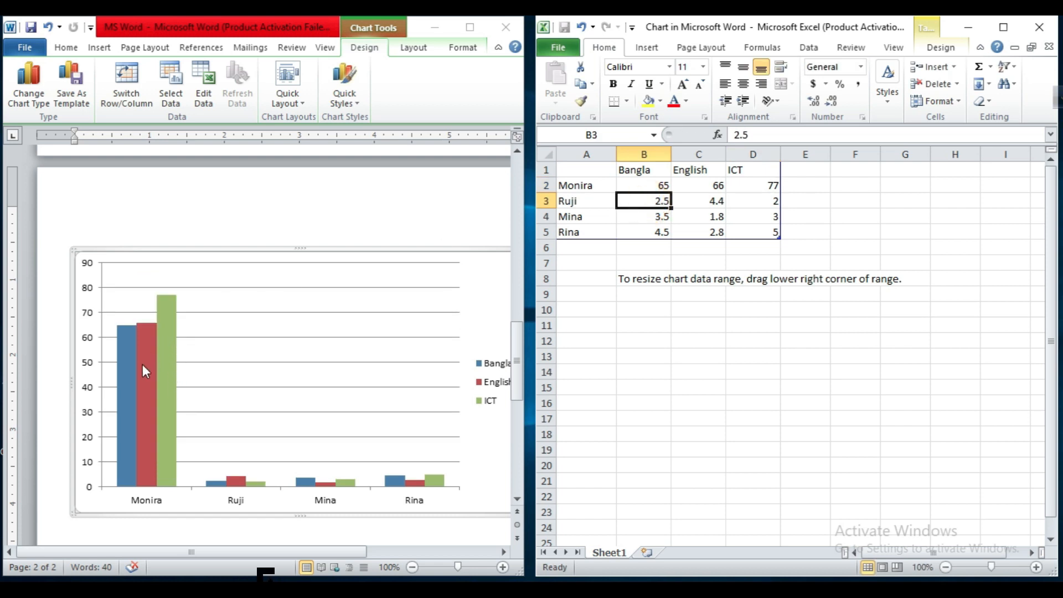
{"action": "mouse_move", "coordinate": [123, 431]}
{"action": "type", "text": "44"}
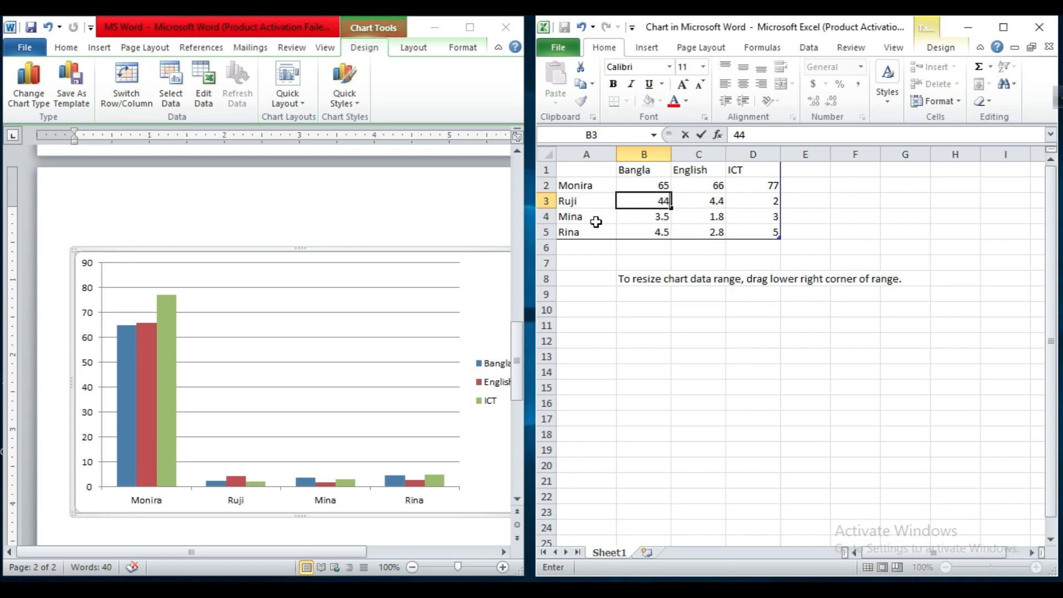
{"action": "left_click", "coordinate": [715, 201]}
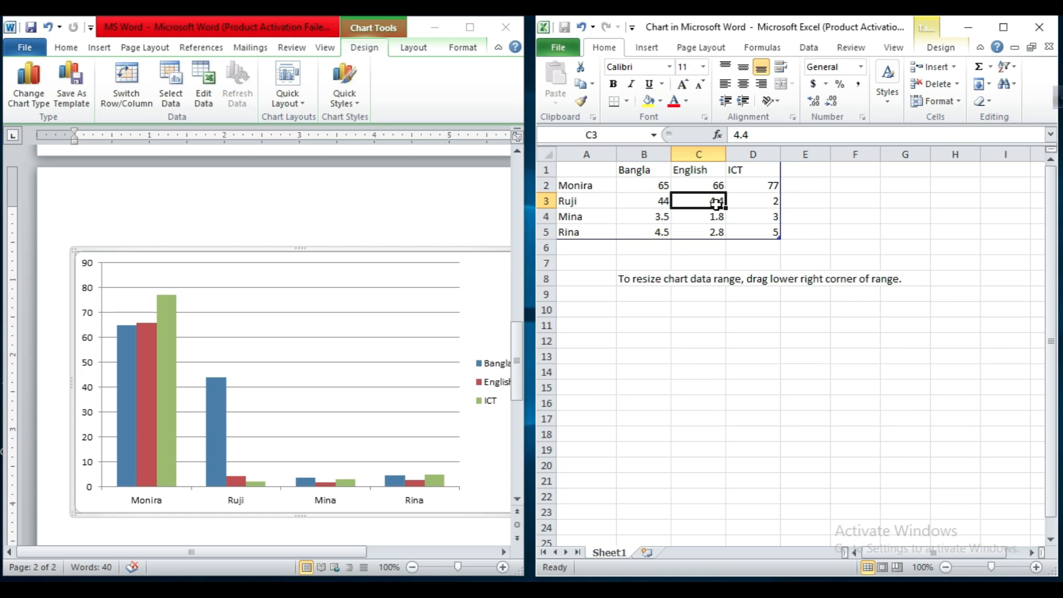
{"action": "type", "text": "66"}
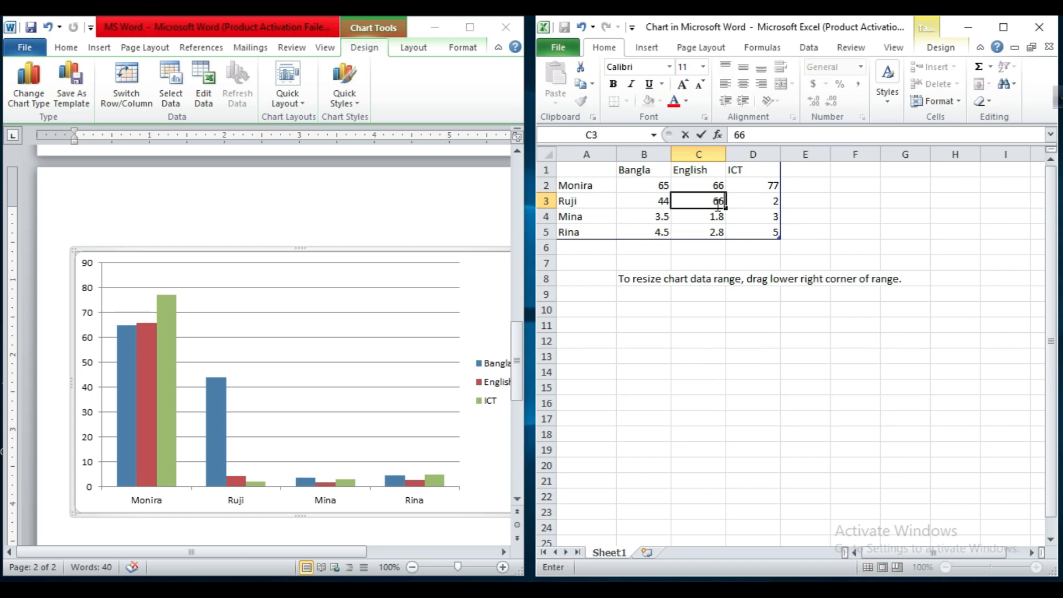
{"action": "left_click", "coordinate": [748, 206]}
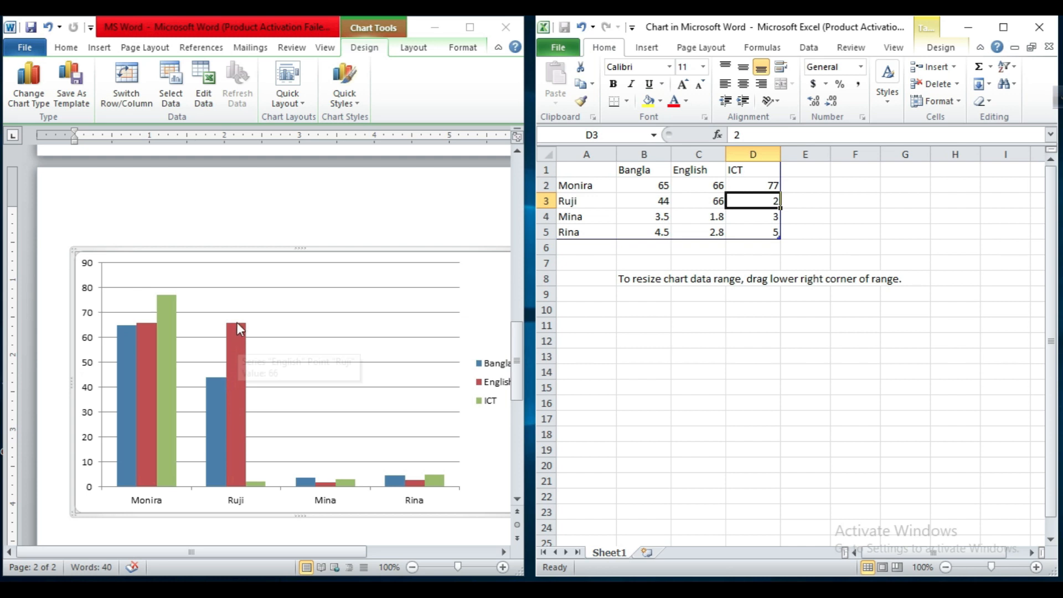
{"action": "type", "text": "67"}
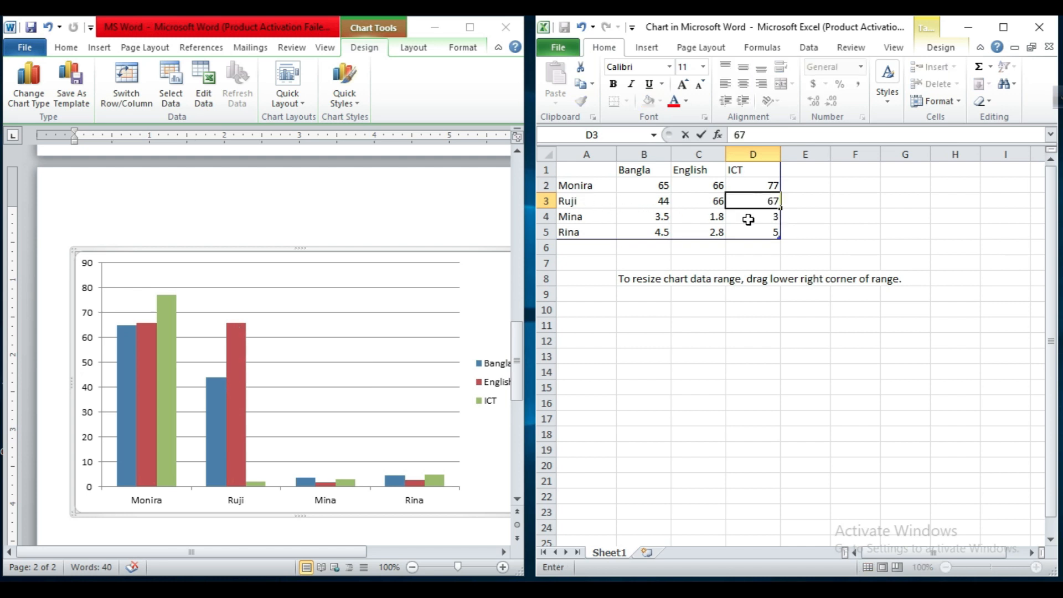
- Enter the third student's marks in row 4: 44 for Bangla, 48 for English and 68 for ICT
{"action": "left_click", "coordinate": [664, 216]}
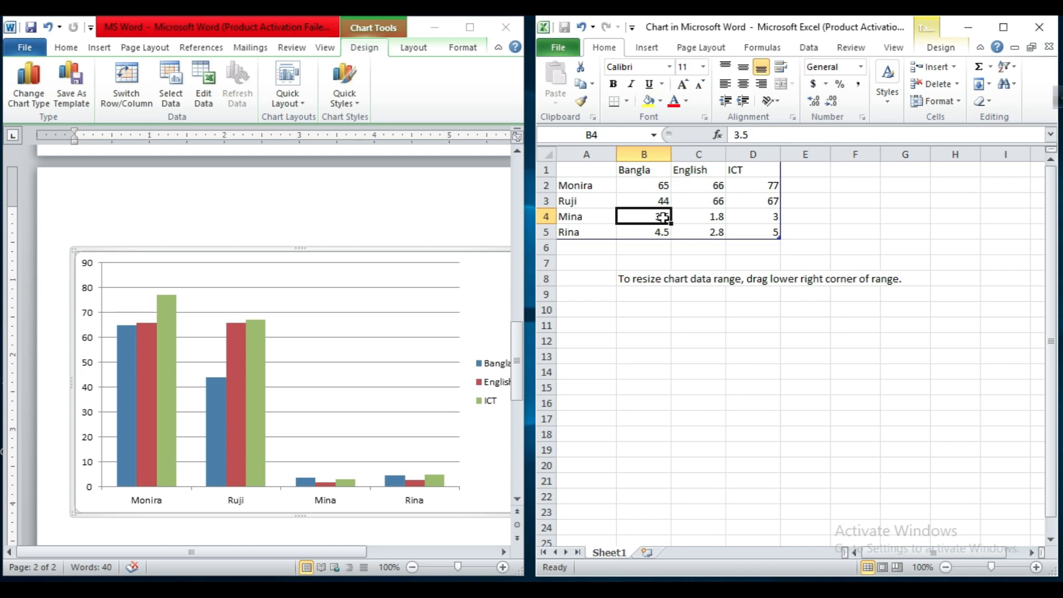
{"action": "type", "text": "44"}
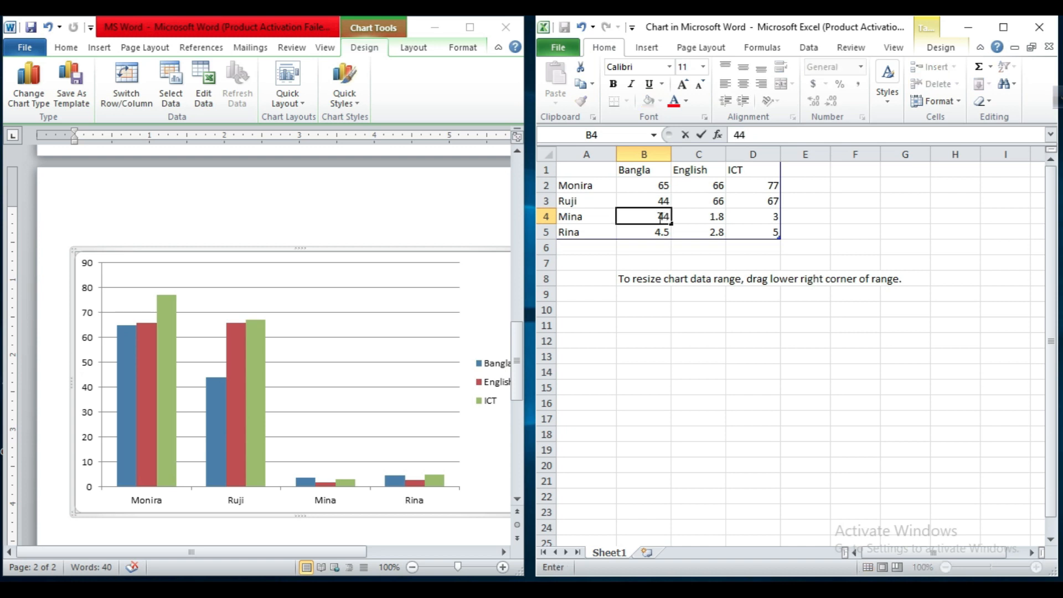
{"action": "left_click", "coordinate": [702, 216]}
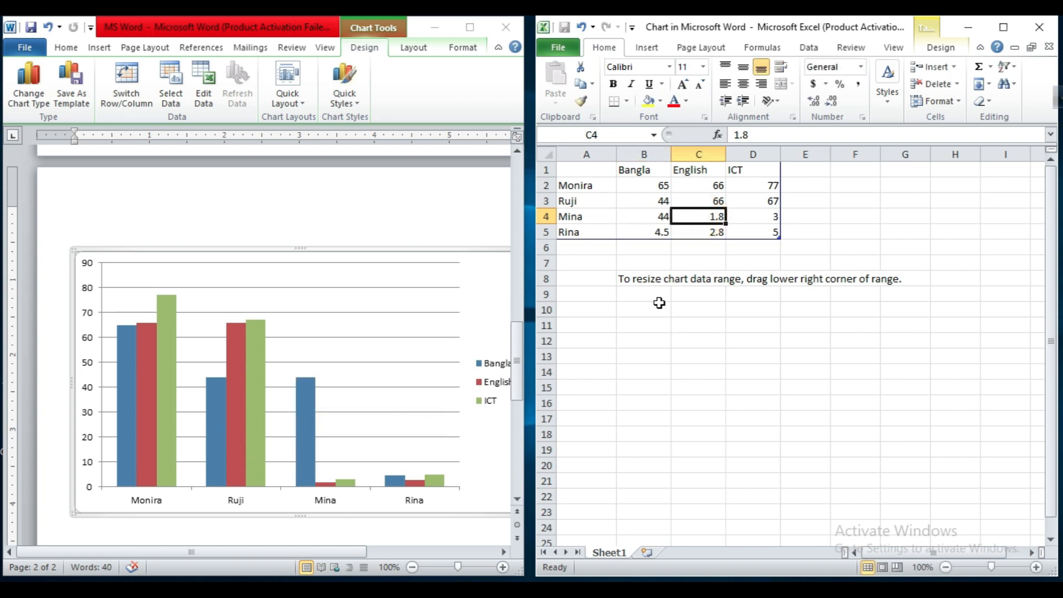
{"action": "type", "text": "4"}
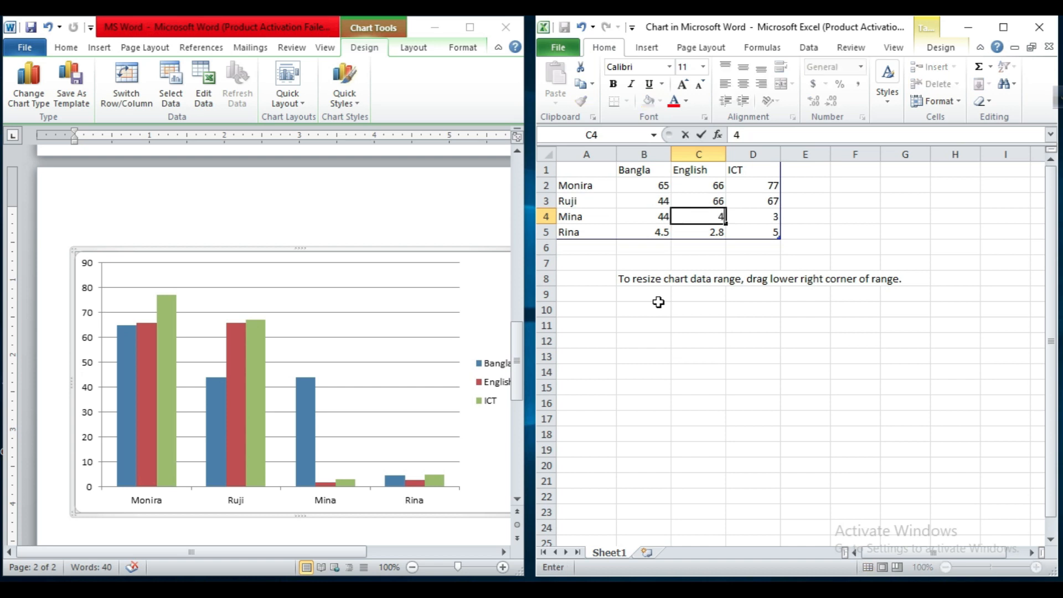
{"action": "type", "text": "8"}
{"action": "left_click", "coordinate": [764, 217]}
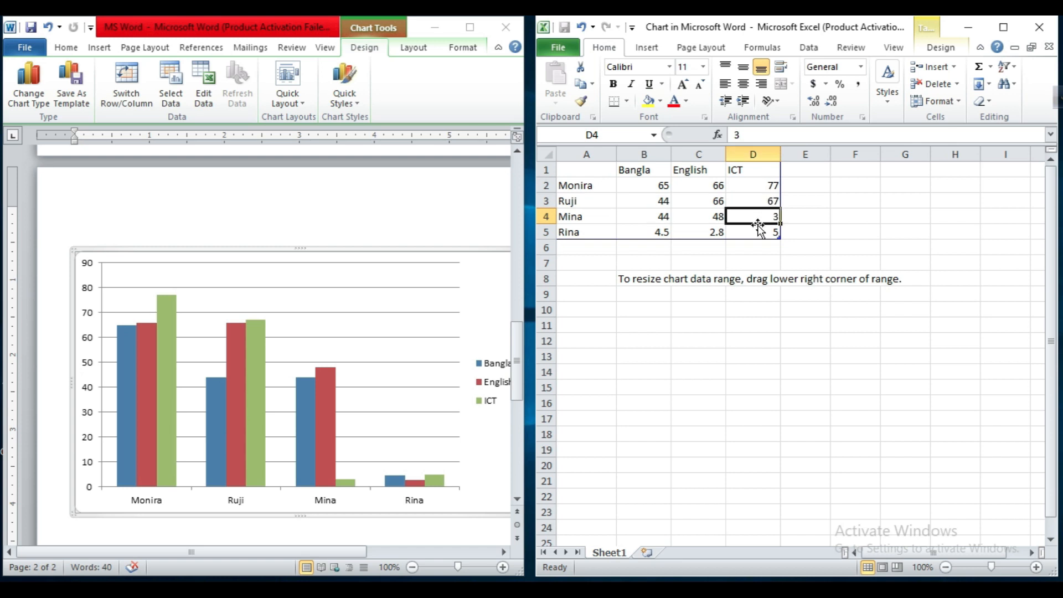
{"action": "type", "text": "68"}
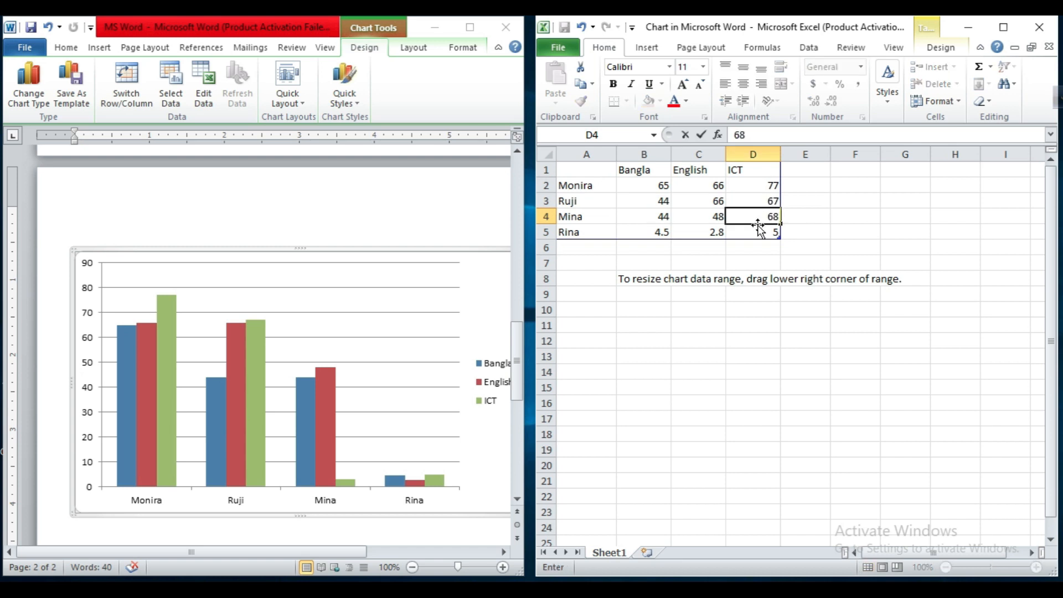
- Enter the fourth student's marks in row 5 as Bangla 77, English 78 and ICT 87, and close the chart data sheet
{"action": "left_click", "coordinate": [664, 232]}
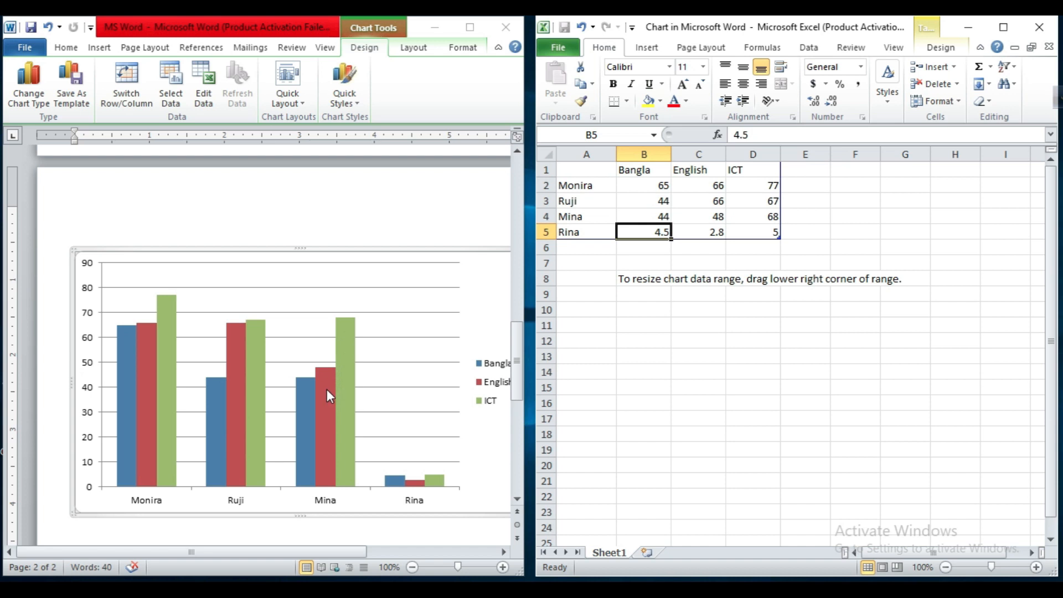
{"action": "mouse_move", "coordinate": [331, 376]}
{"action": "type", "text": "7"}
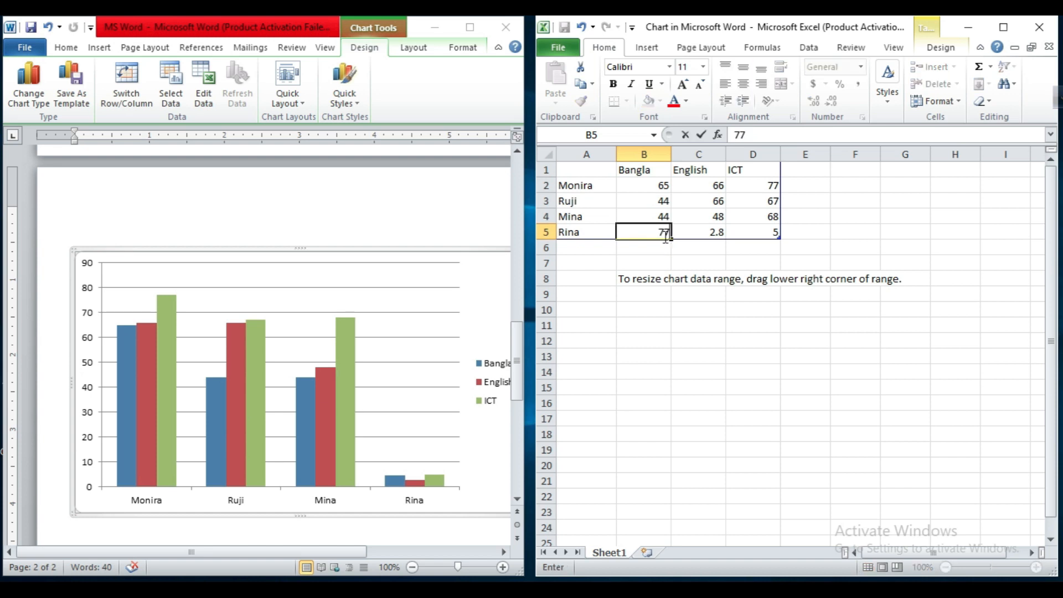
{"action": "type", "text": "7"}
{"action": "left_click", "coordinate": [701, 233]}
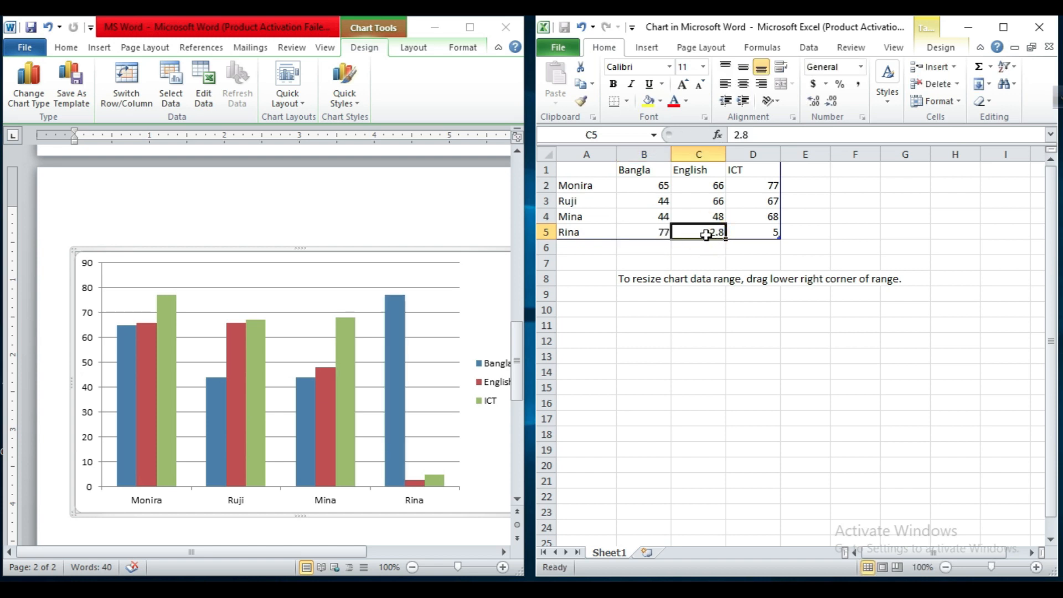
{"action": "type", "text": "78"}
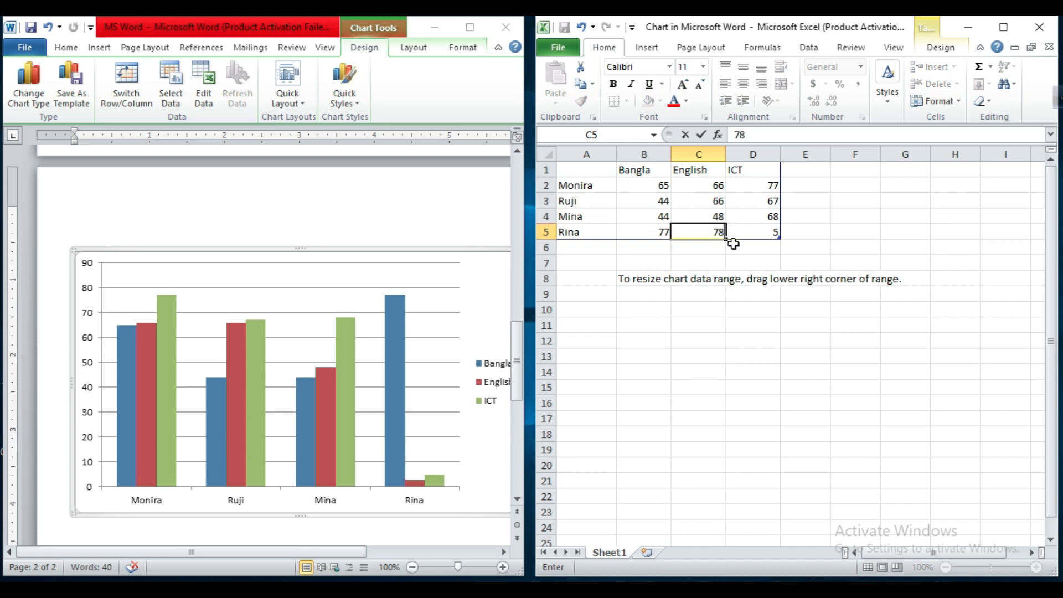
{"action": "left_click", "coordinate": [751, 233]}
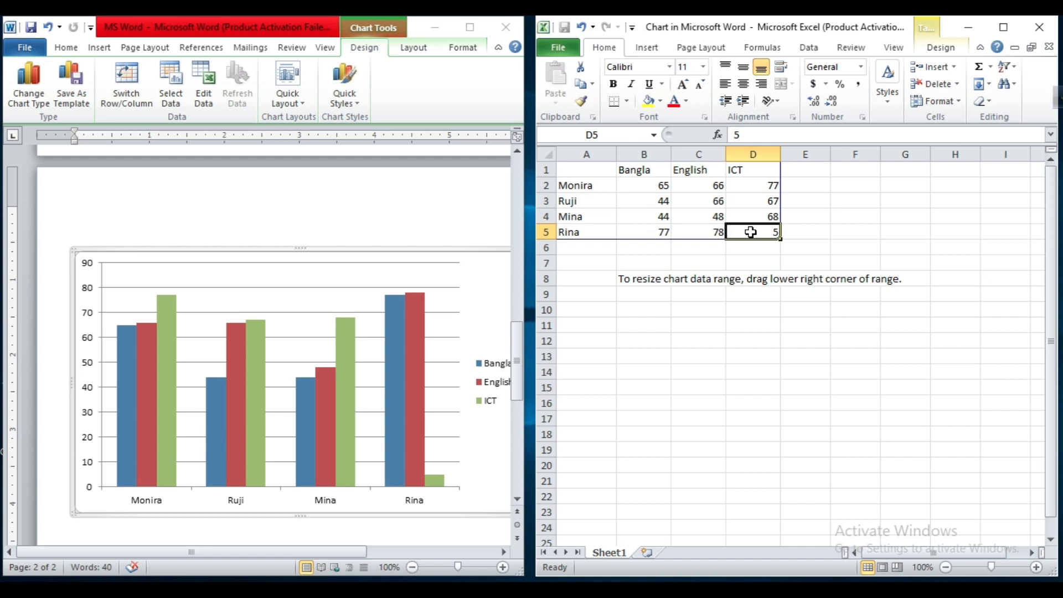
{"action": "type", "text": "87"}
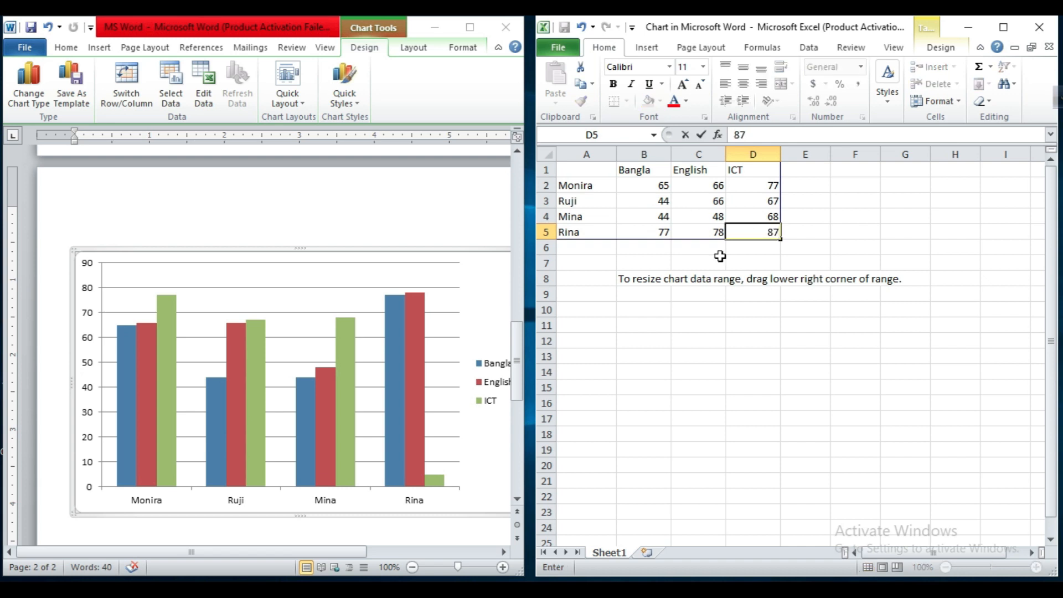
{"action": "left_click", "coordinate": [754, 246]}
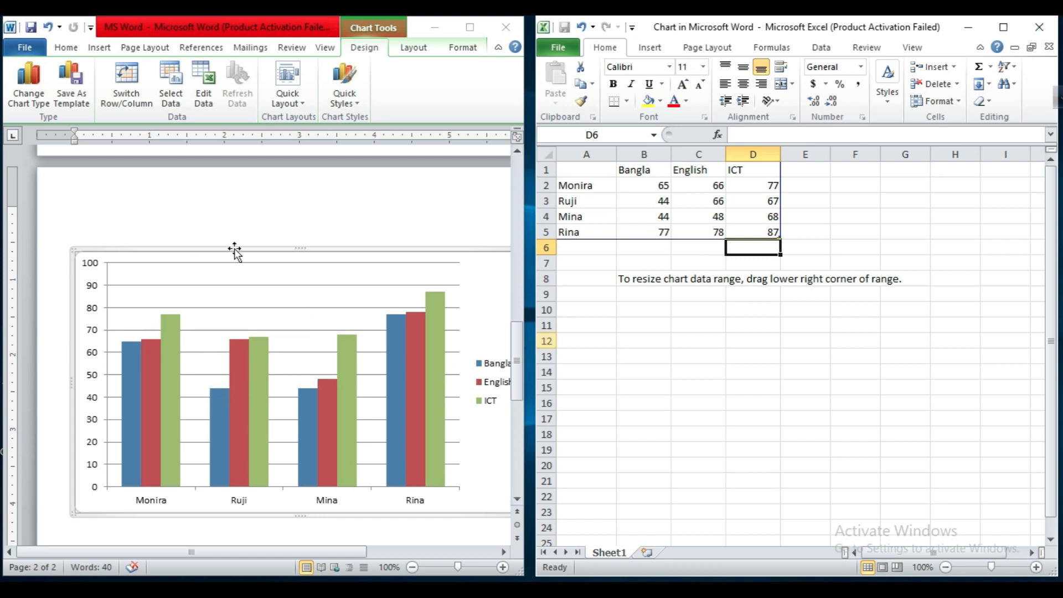
{"action": "left_click", "coordinate": [1039, 27]}
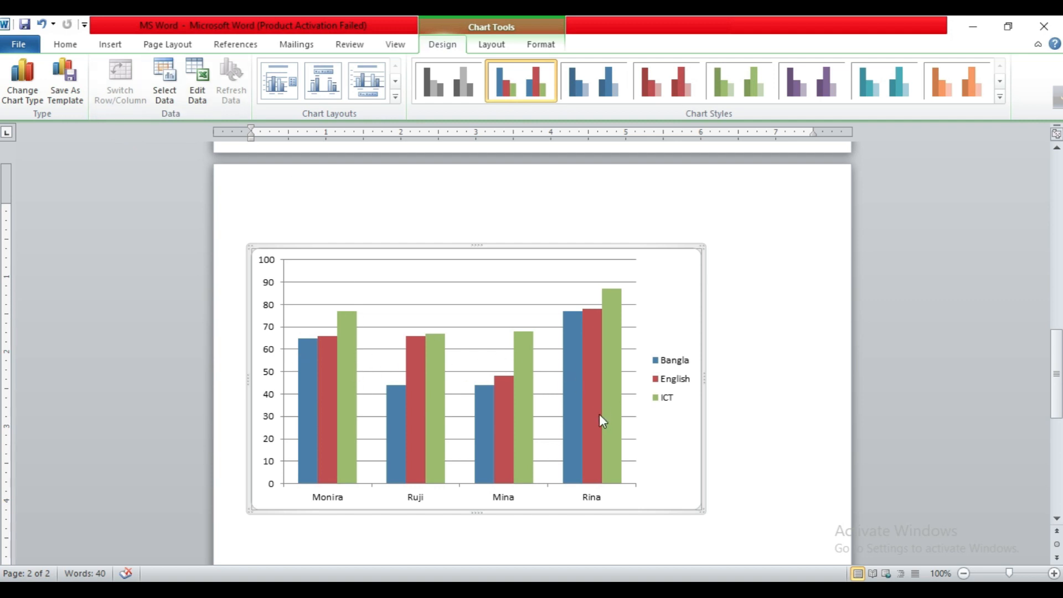
- Reopen the chart's data for editing and extend the chart data range down to row 6
{"action": "mouse_move", "coordinate": [586, 472]}
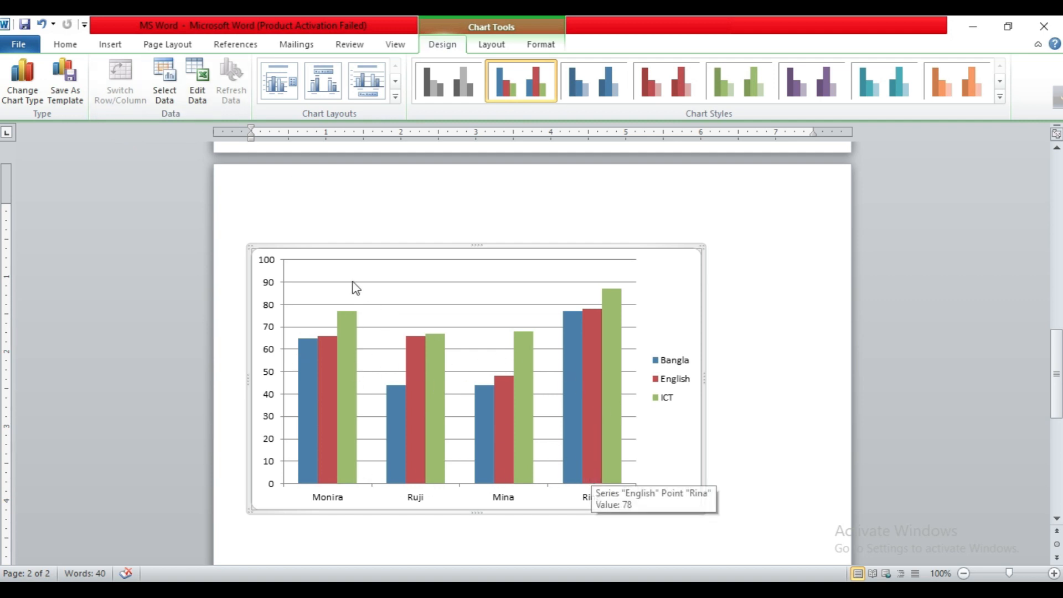
{"action": "left_click", "coordinate": [197, 94]}
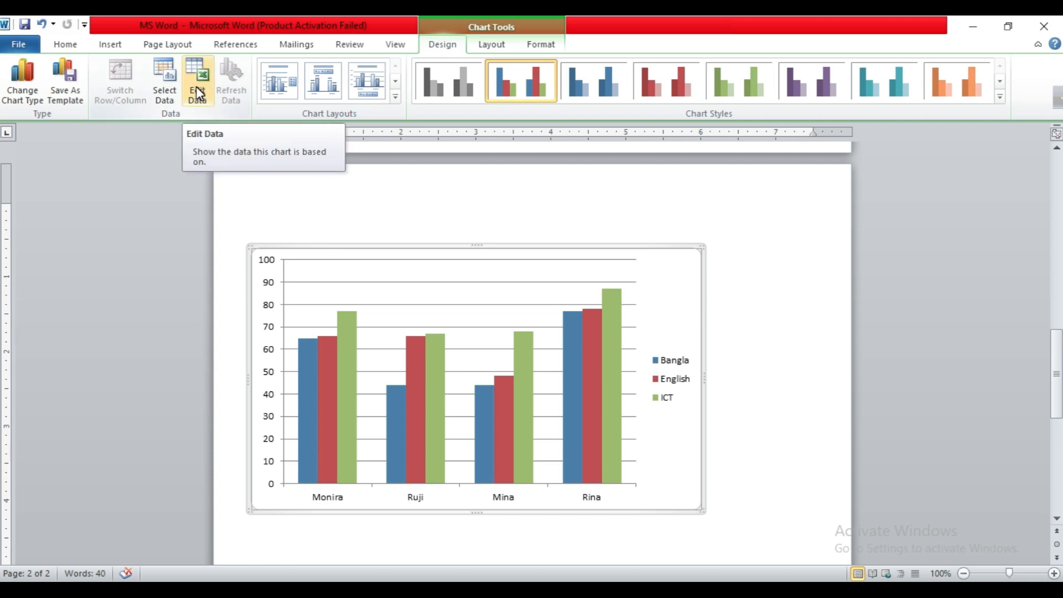
{"action": "left_click", "coordinate": [198, 93]}
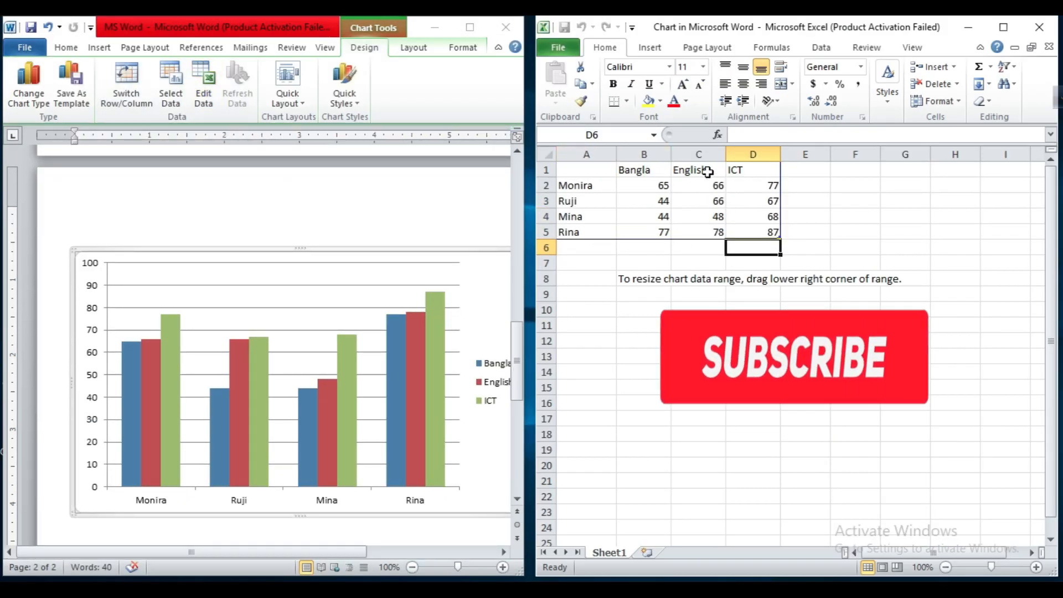
{"action": "left_click", "coordinate": [748, 217]}
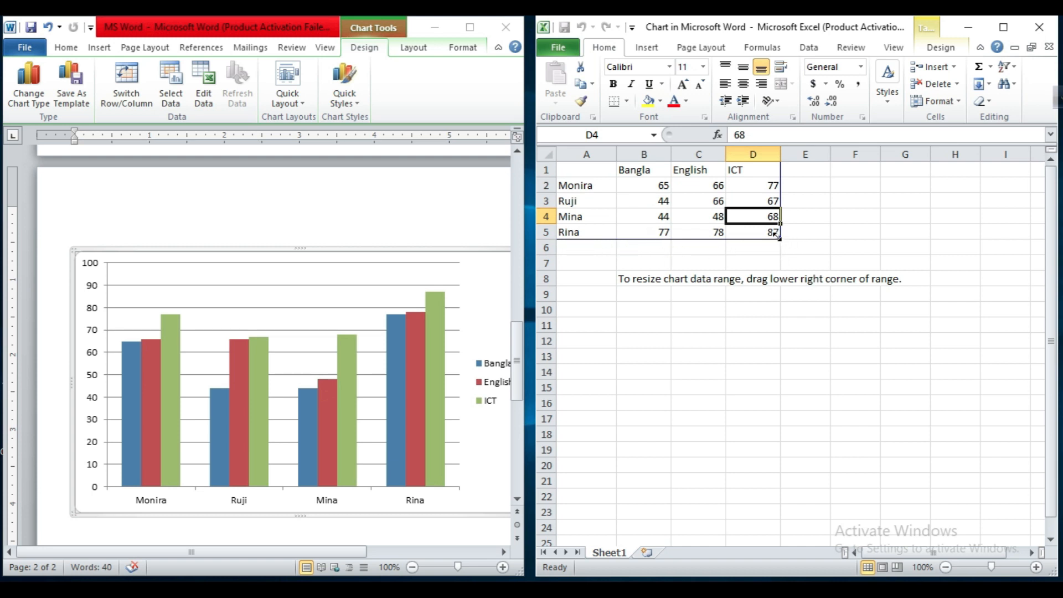
{"action": "left_click_drag", "start_coordinate": [779, 248], "coordinate": [773, 255]}
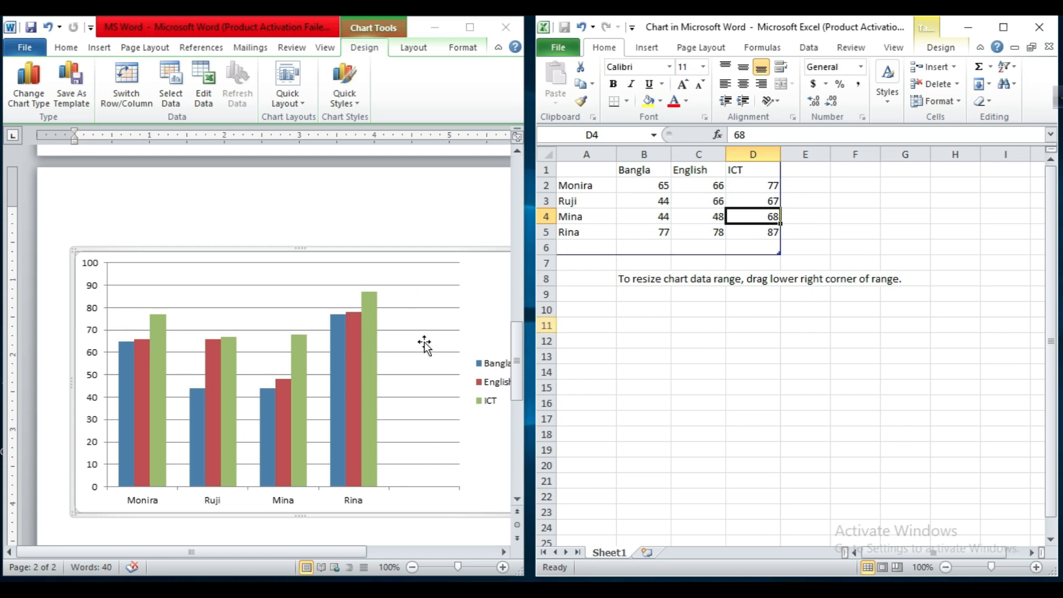
- Add a fifth student in row 6 with the first name and marks of 55 for Bangla, 87 for English and 67 for ICT
{"action": "left_click", "coordinate": [576, 246]}
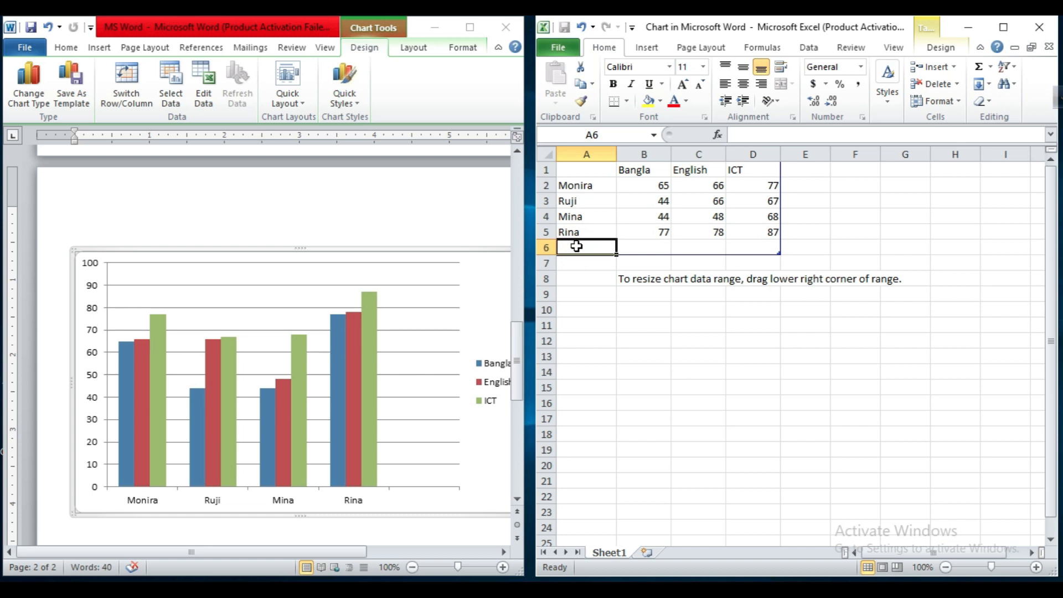
{"action": "type", "text": "Sumaa"}
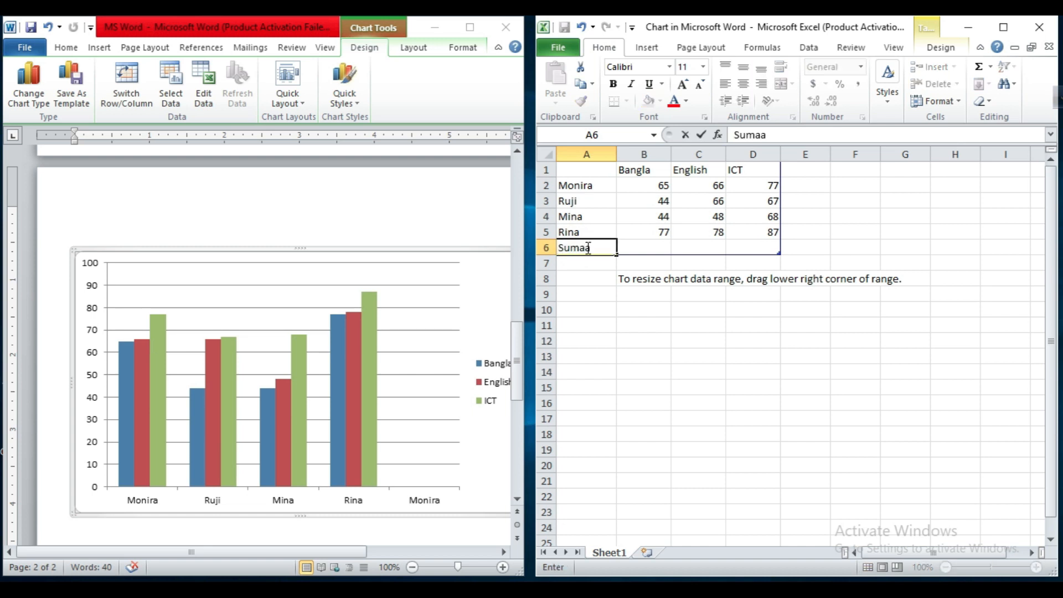
{"action": "left_click", "coordinate": [584, 248]}
{"action": "left_click", "coordinate": [652, 247]}
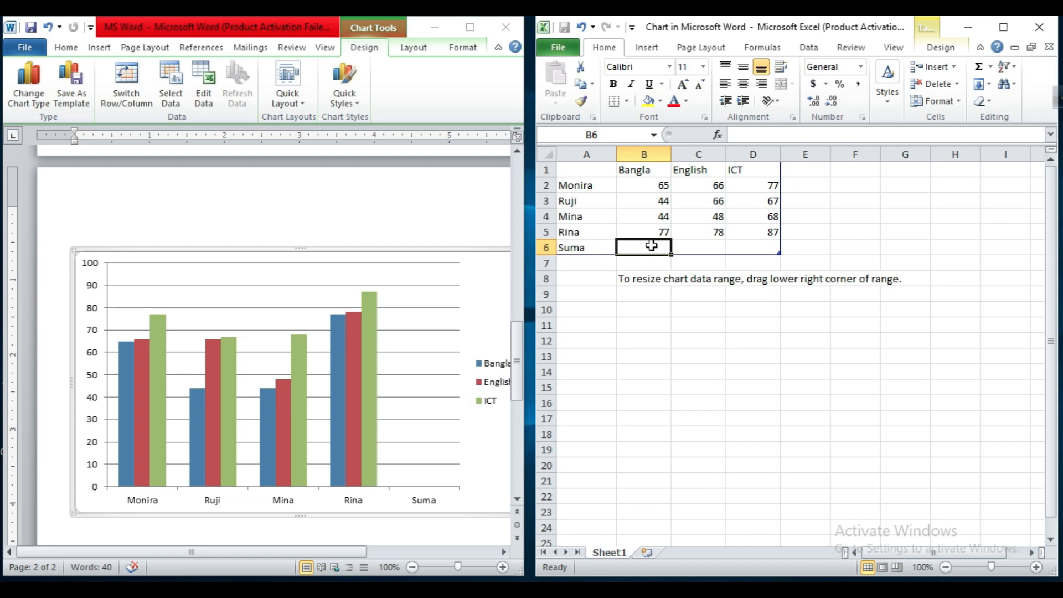
{"action": "type", "text": "55"}
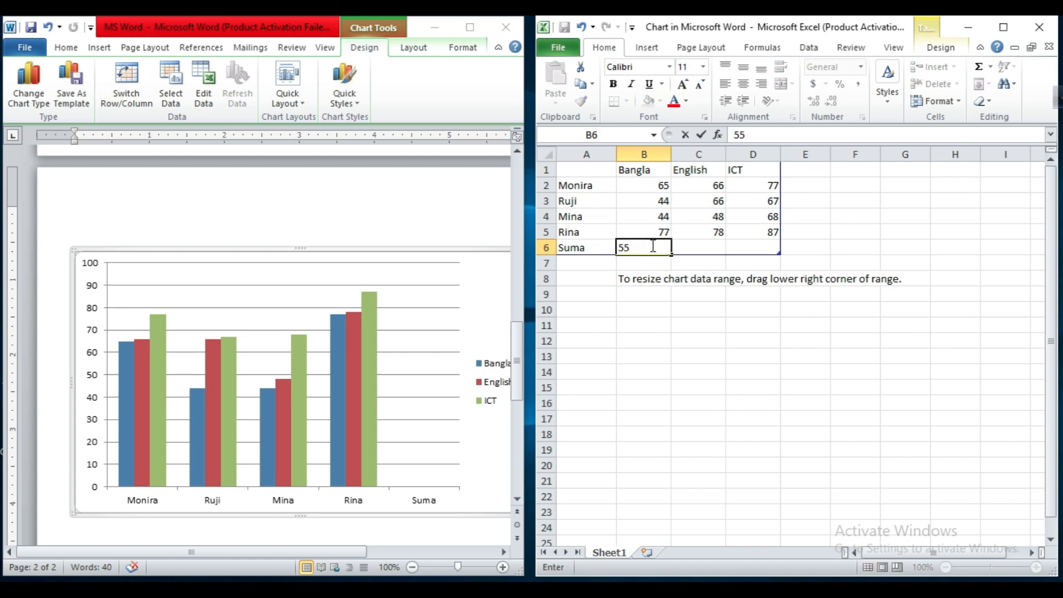
{"action": "left_click", "coordinate": [698, 247]}
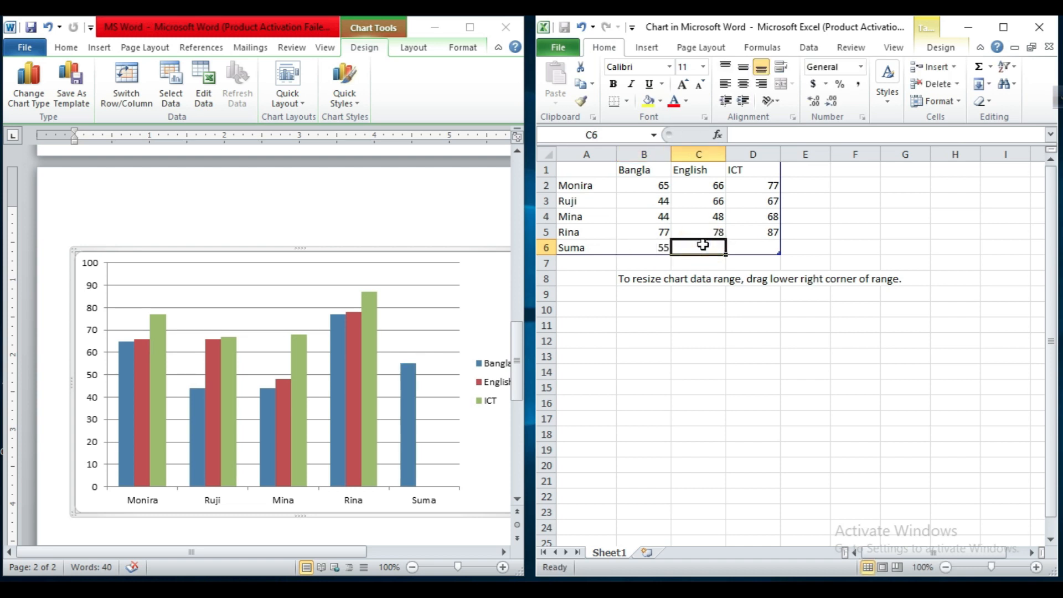
{"action": "type", "text": "87"}
{"action": "left_click", "coordinate": [754, 246]}
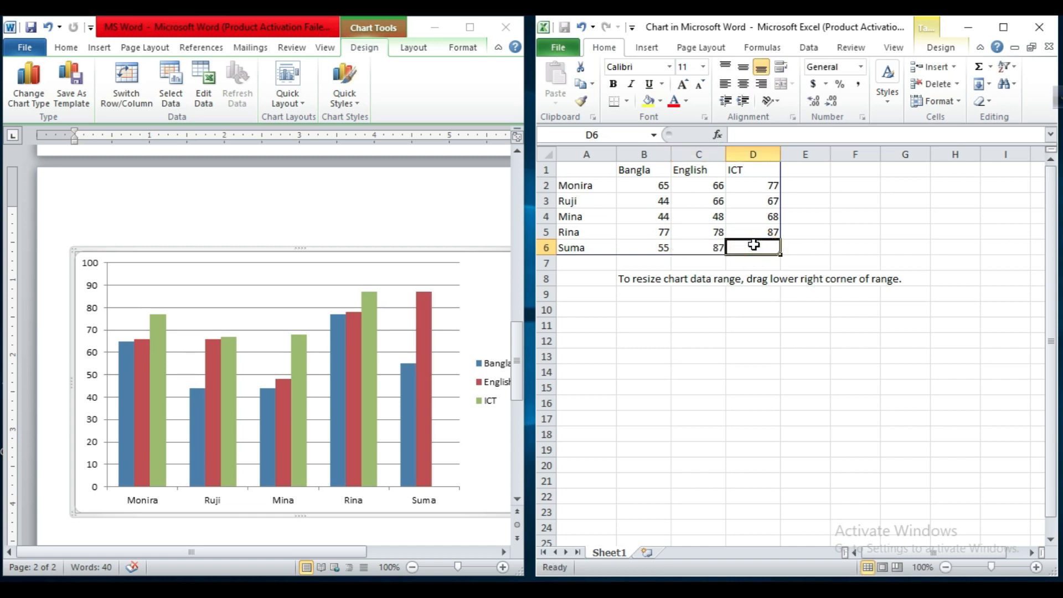
{"action": "type", "text": "67"}
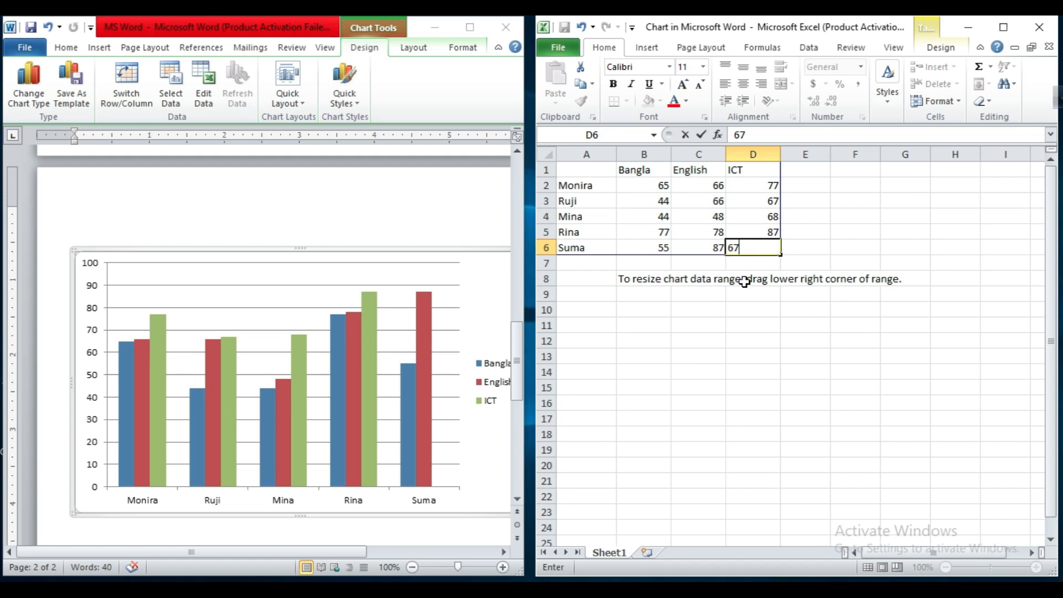
{"action": "left_click", "coordinate": [749, 265]}
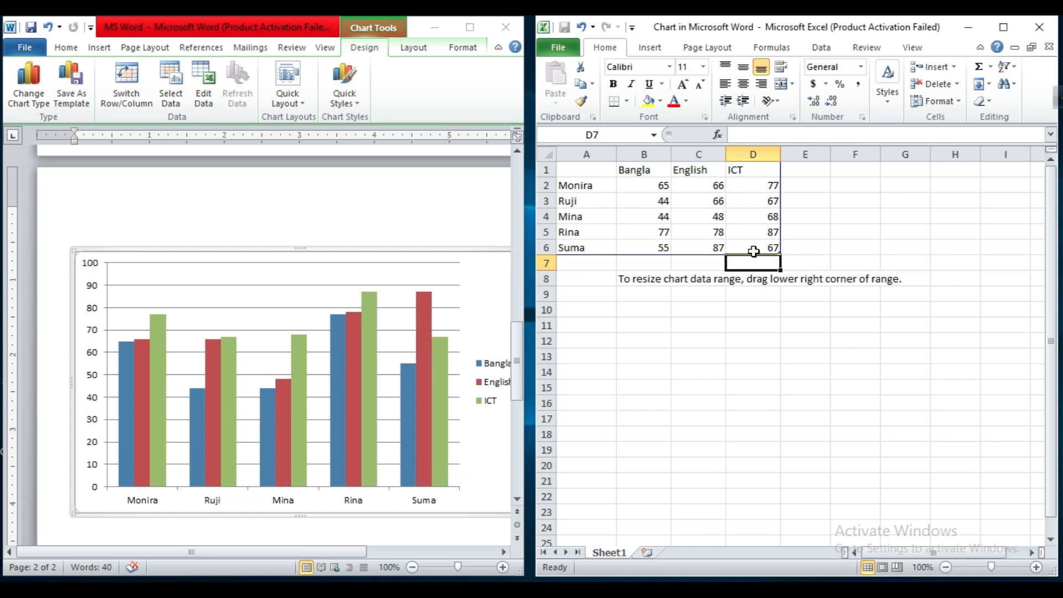
{"action": "left_click", "coordinate": [752, 248]}
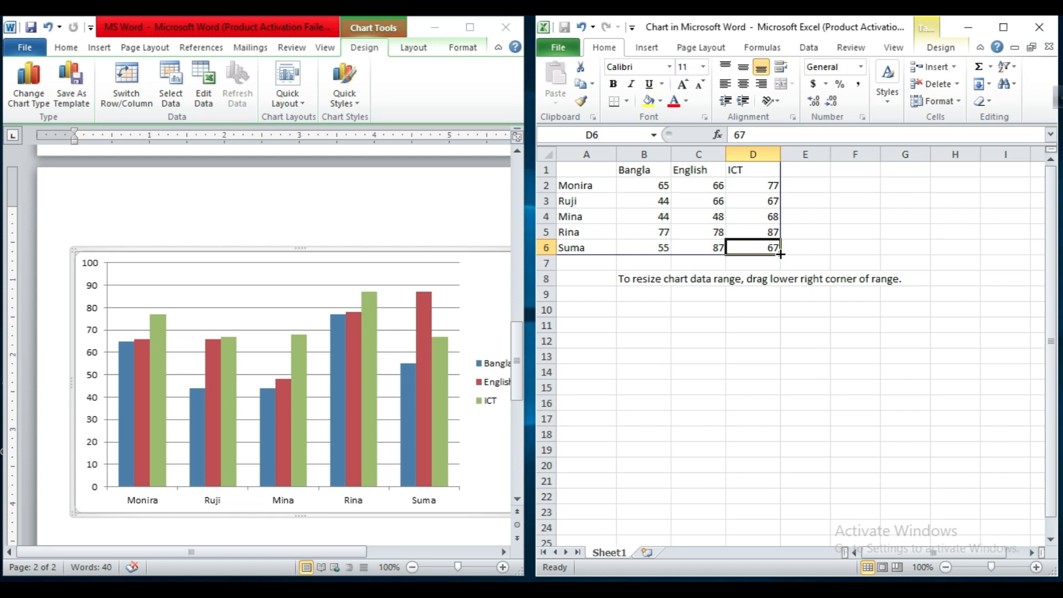
{"action": "left_click", "coordinate": [762, 216]}
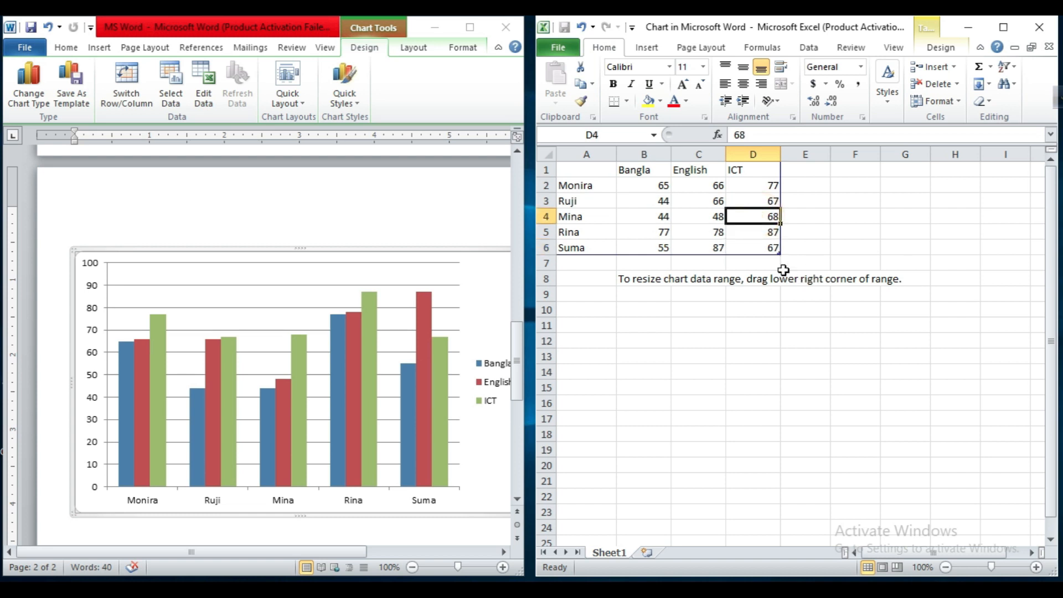
- Extend the chart data range to include column E, and delete that column from the chart's data sheet
{"action": "left_click", "coordinate": [778, 252]}
{"action": "left_click_drag", "start_coordinate": [795, 254], "coordinate": [810, 250]}
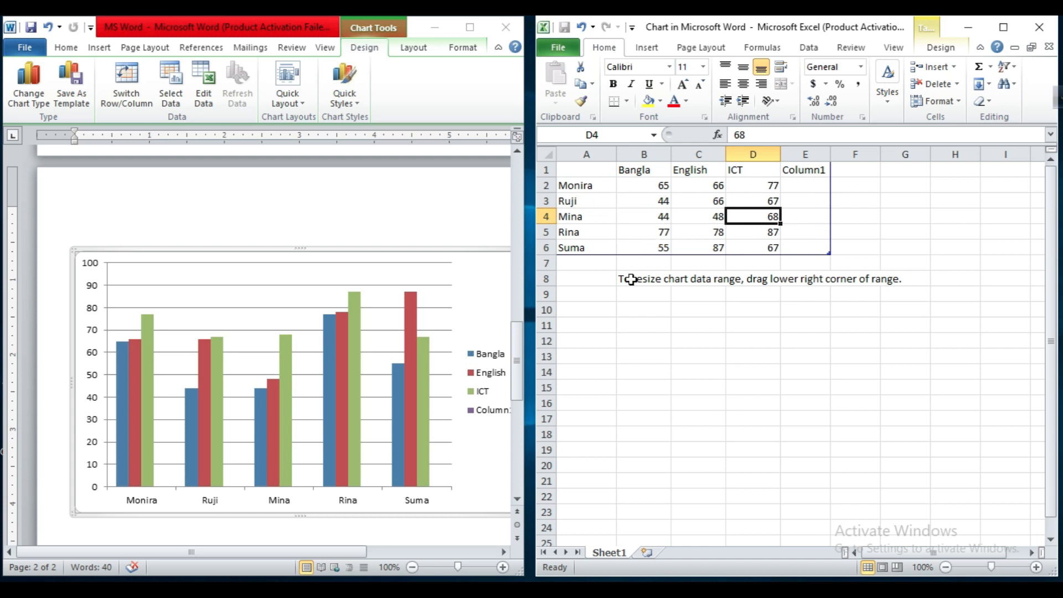
{"action": "left_click", "coordinate": [801, 155]}
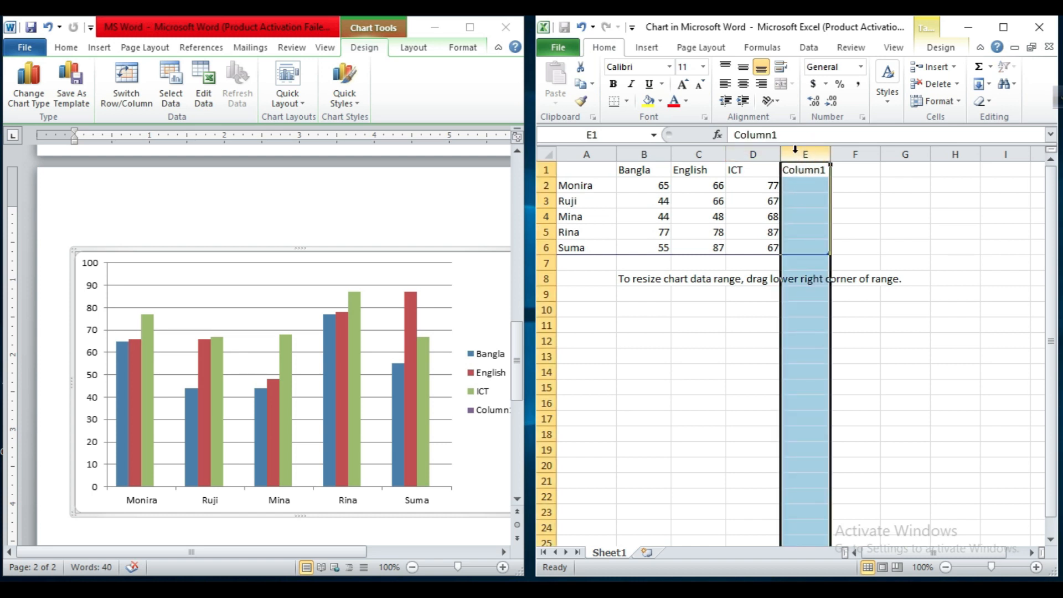
{"action": "right_click", "coordinate": [799, 190]}
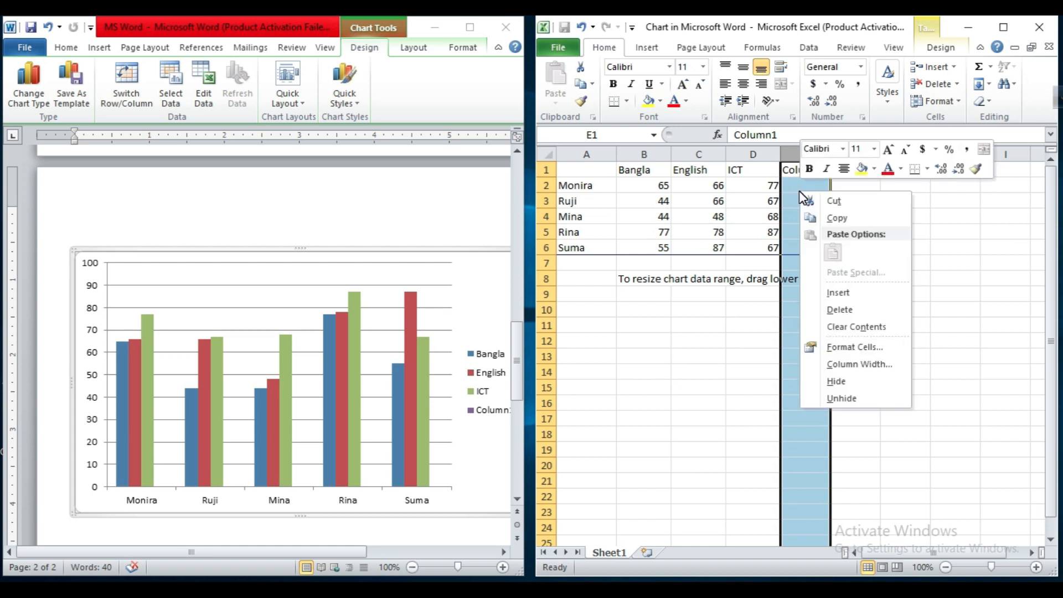
{"action": "left_click", "coordinate": [839, 312]}
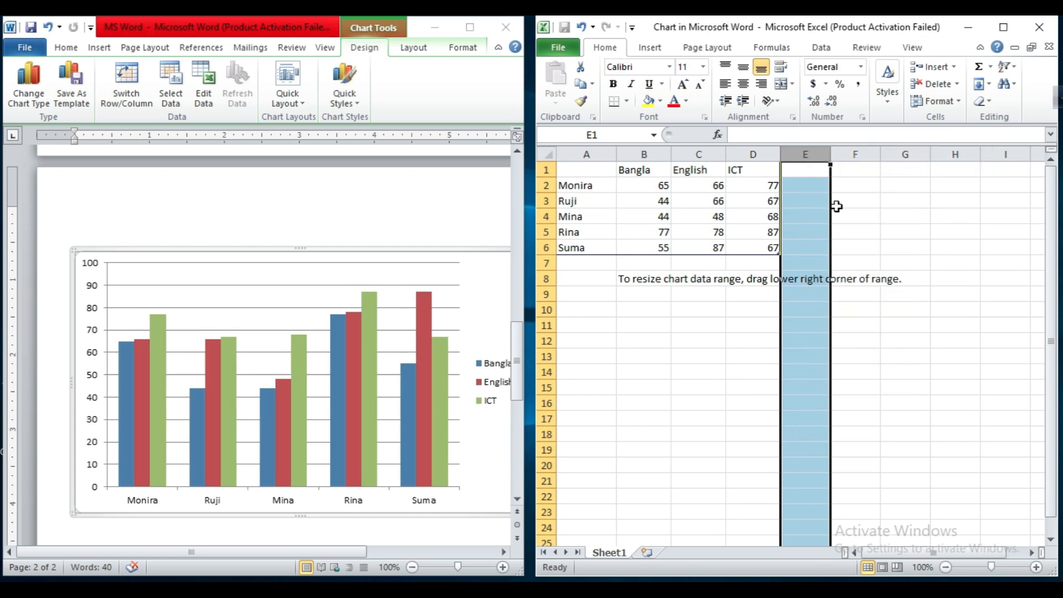
{"action": "left_click", "coordinate": [866, 201]}
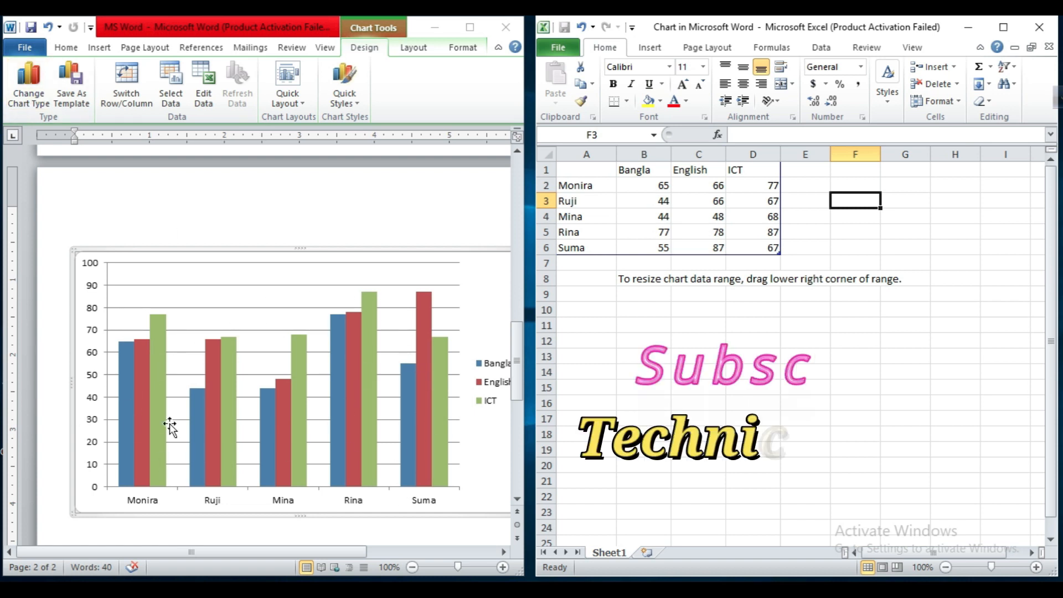
- Change the students' marks chart from clustered columns to a line chart with markers
{"action": "left_click", "coordinate": [31, 85]}
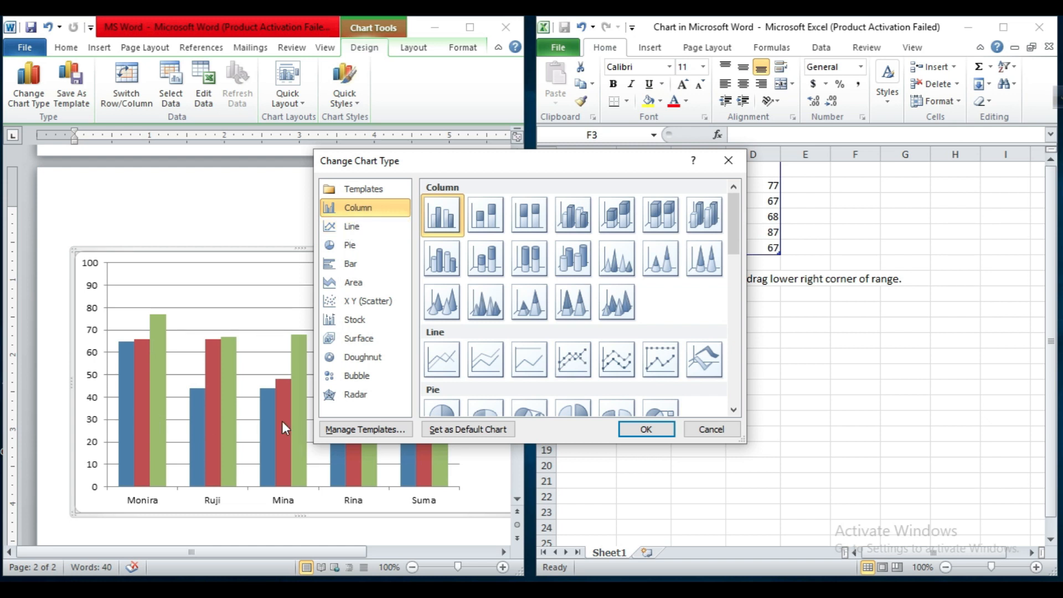
{"action": "left_click", "coordinate": [352, 227]}
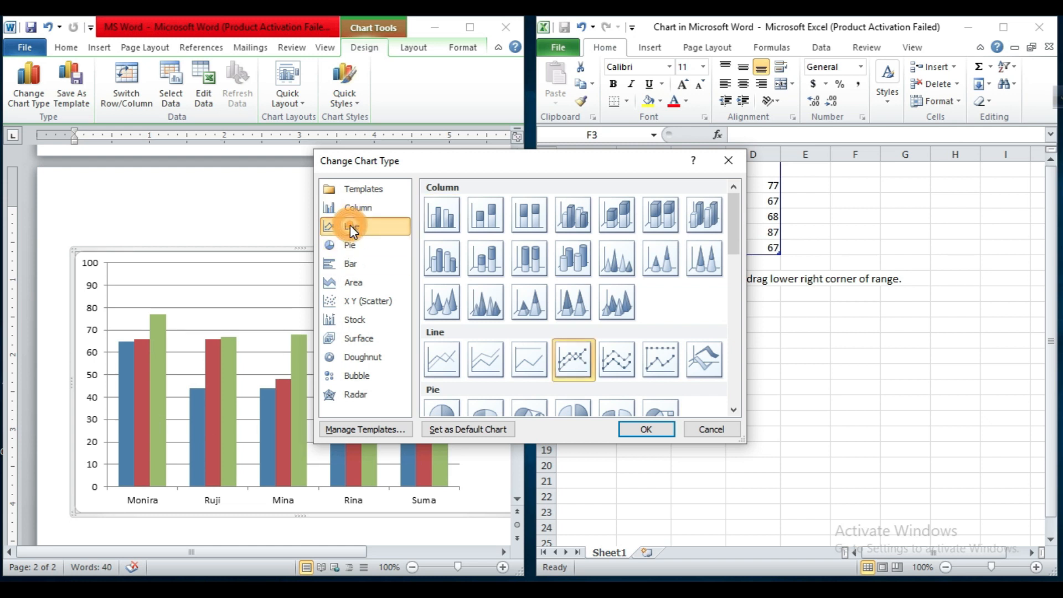
{"action": "left_click", "coordinate": [634, 427]}
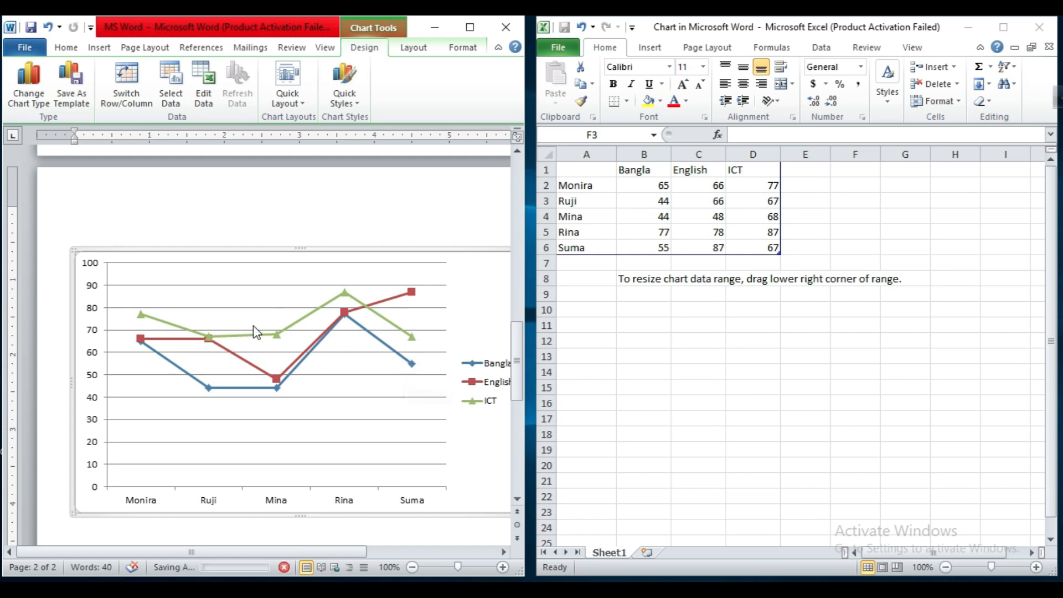
- Change the marks chart's type to the basic two-dimensional Pie
{"action": "left_click", "coordinate": [34, 94]}
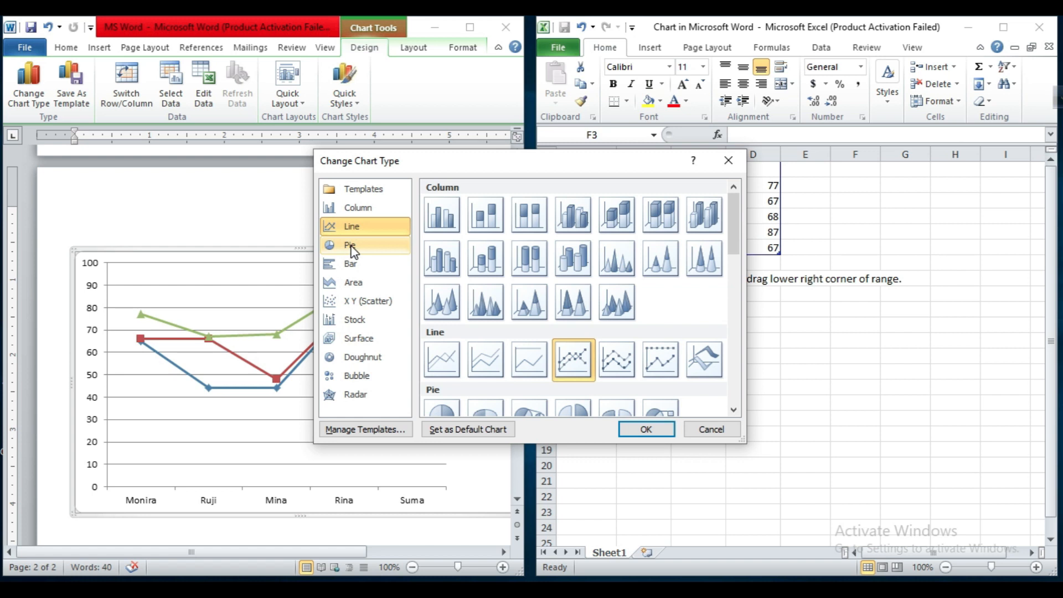
{"action": "left_click", "coordinate": [350, 248]}
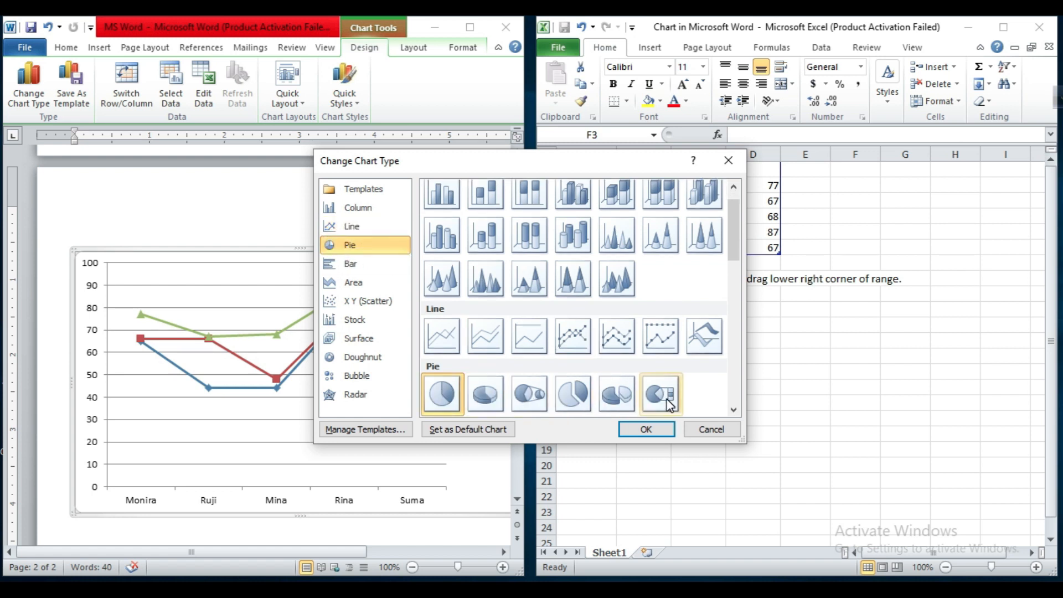
{"action": "left_click", "coordinate": [643, 431]}
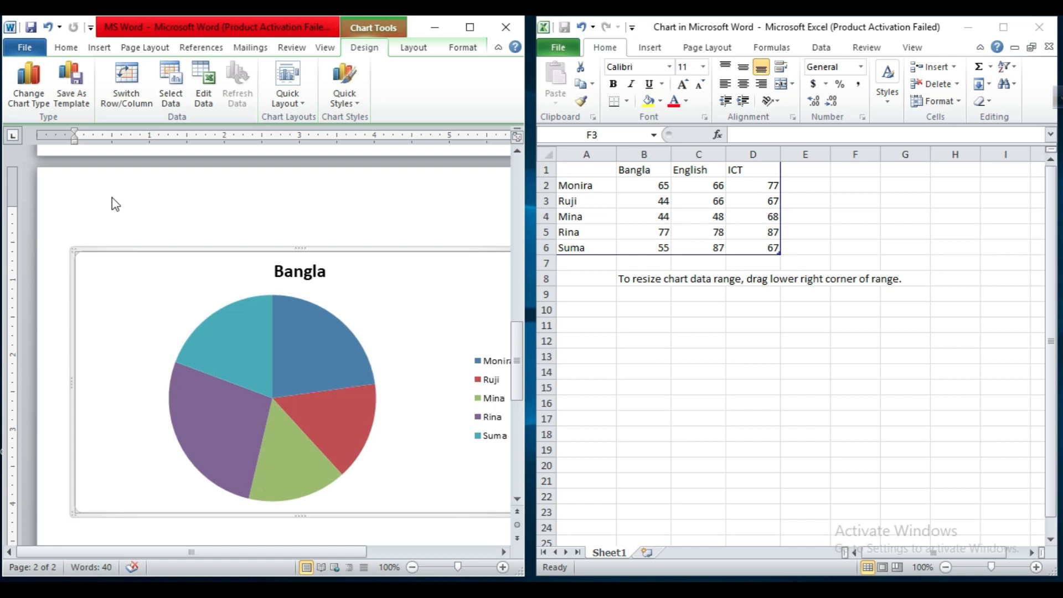
- Change the marks chart's type to the basic two-dimensional clustered Bar
{"action": "left_click", "coordinate": [29, 92]}
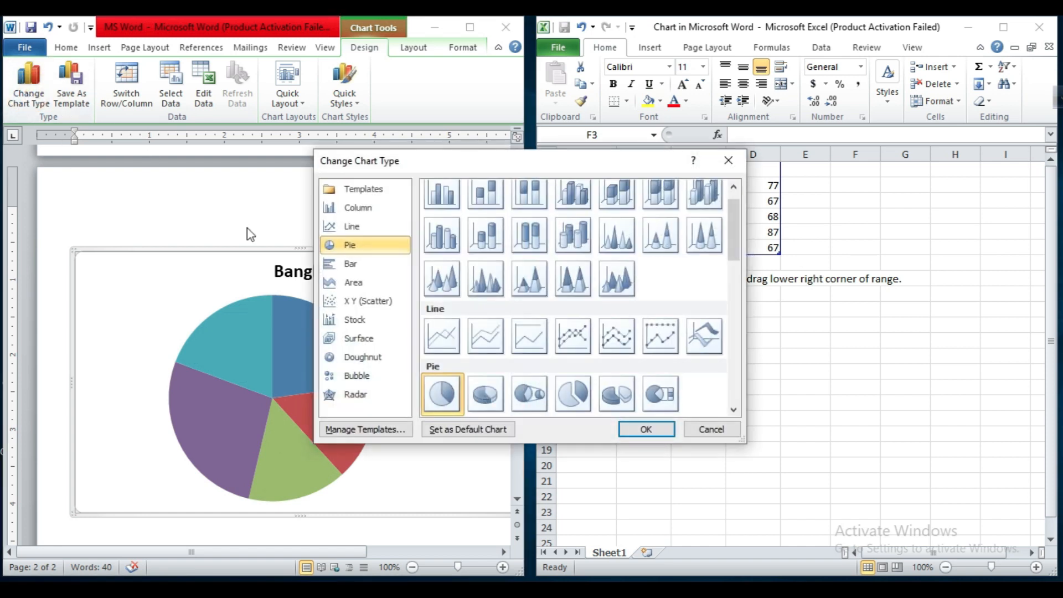
{"action": "left_click", "coordinate": [351, 265]}
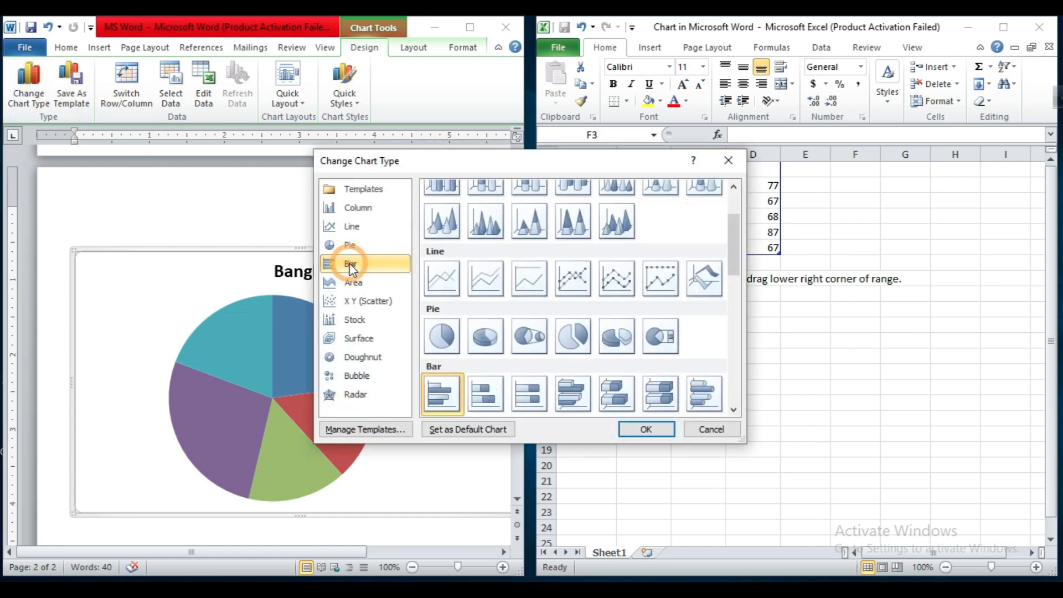
{"action": "left_click", "coordinate": [646, 431]}
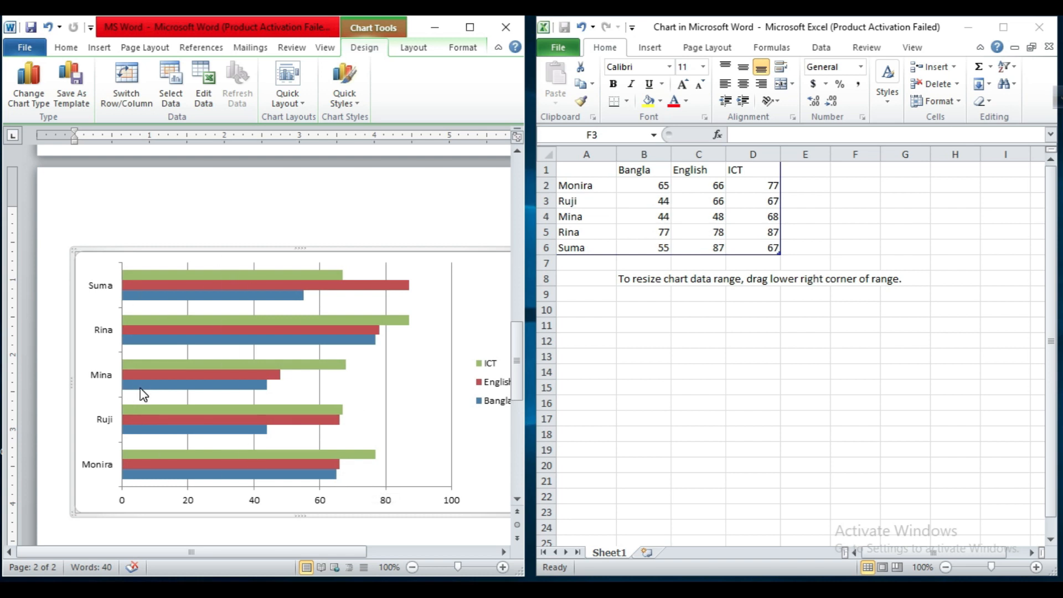
{"action": "mouse_move", "coordinate": [143, 393]}
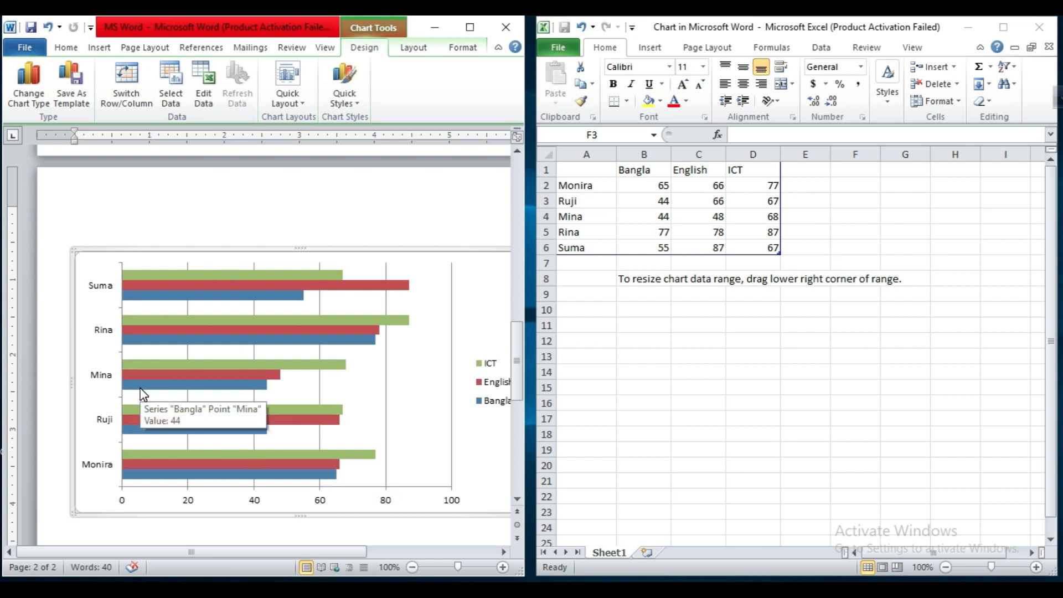